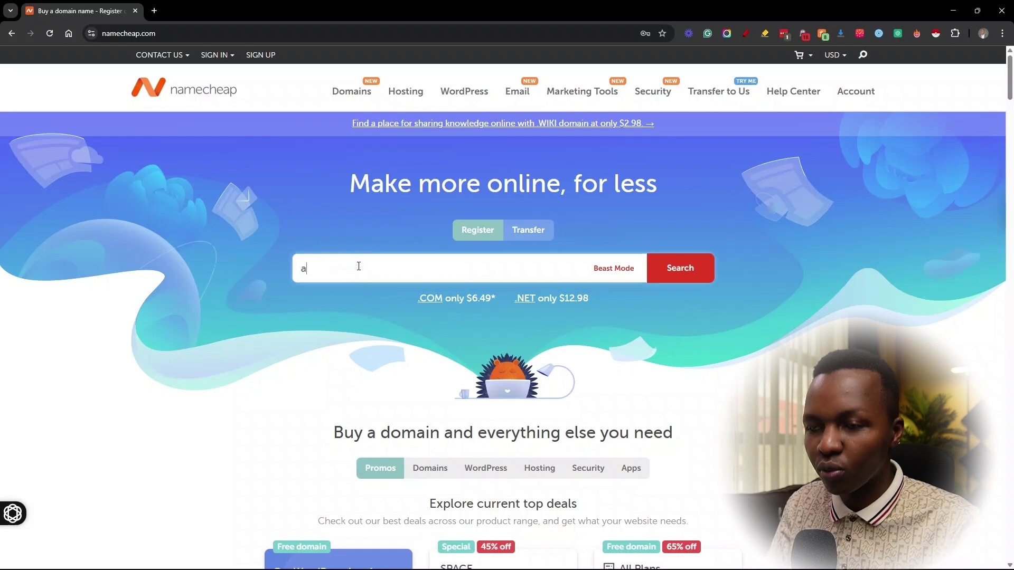
# Step: Search Namecheap for the name and, since the .com is taken, add the .org to the cart
pyautogui.write('anmungai')
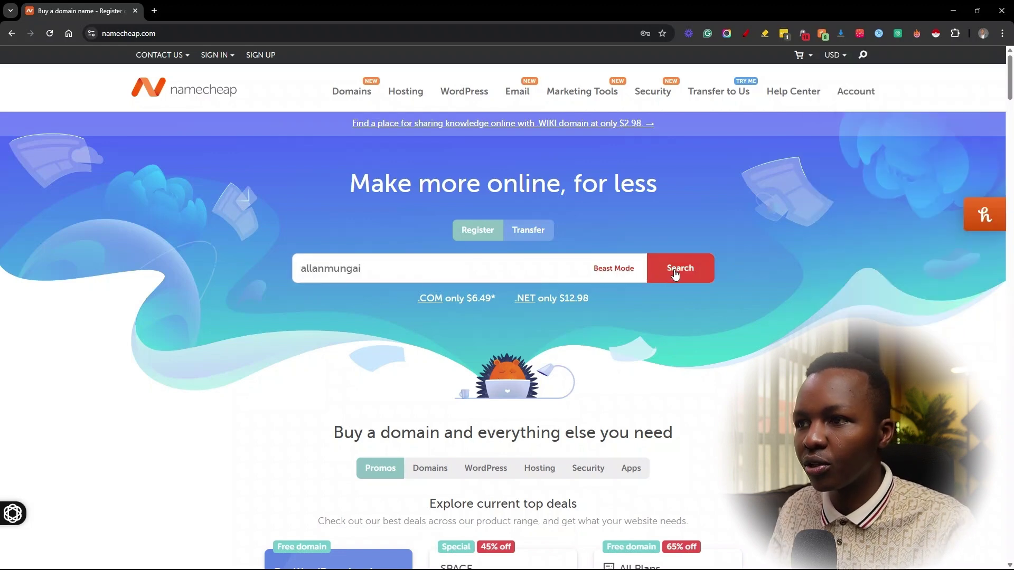
pyautogui.click(687, 271)
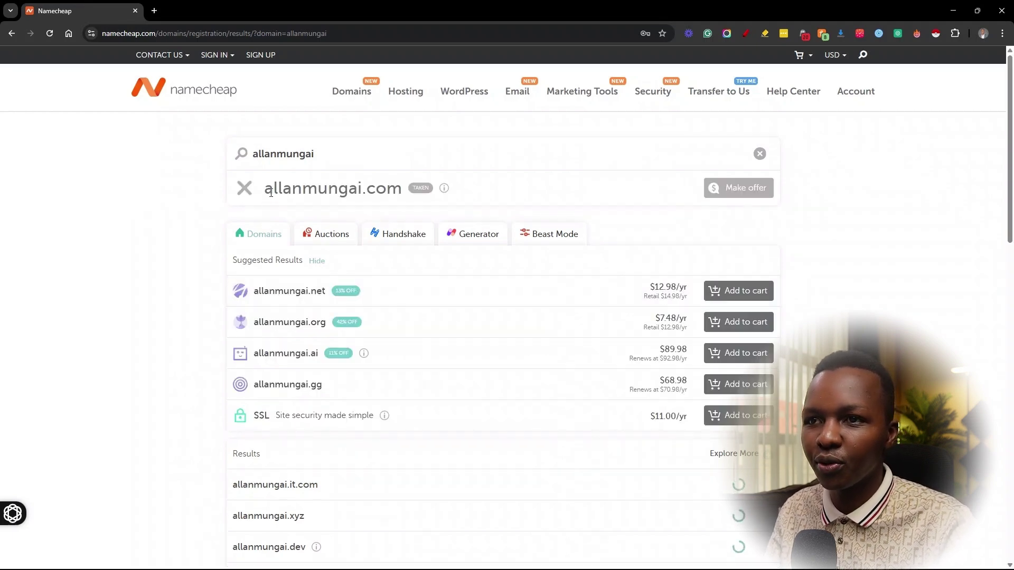
pyautogui.moveTo(363, 197); pyautogui.dragTo(394, 200)
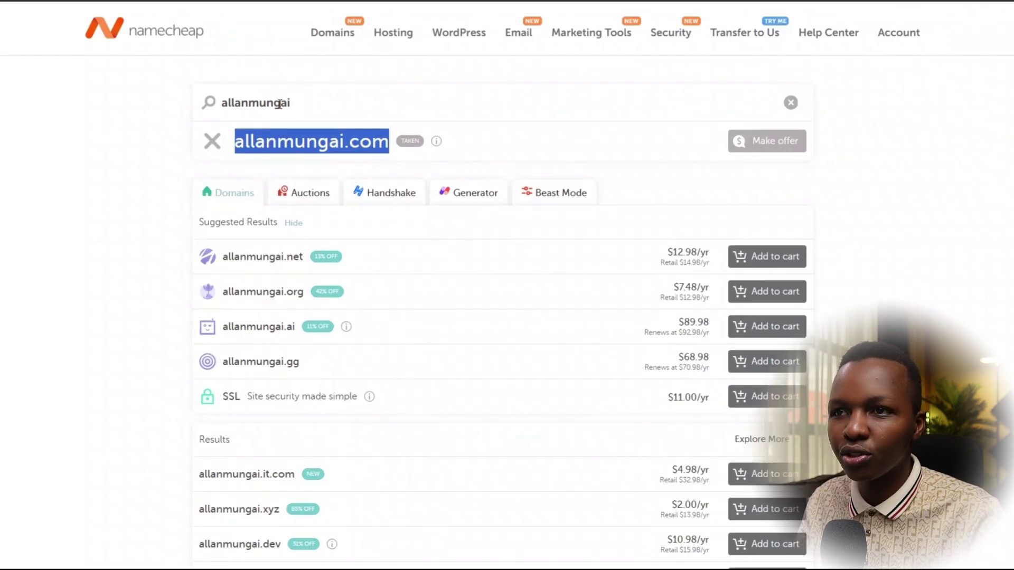
pyautogui.click(301, 103)
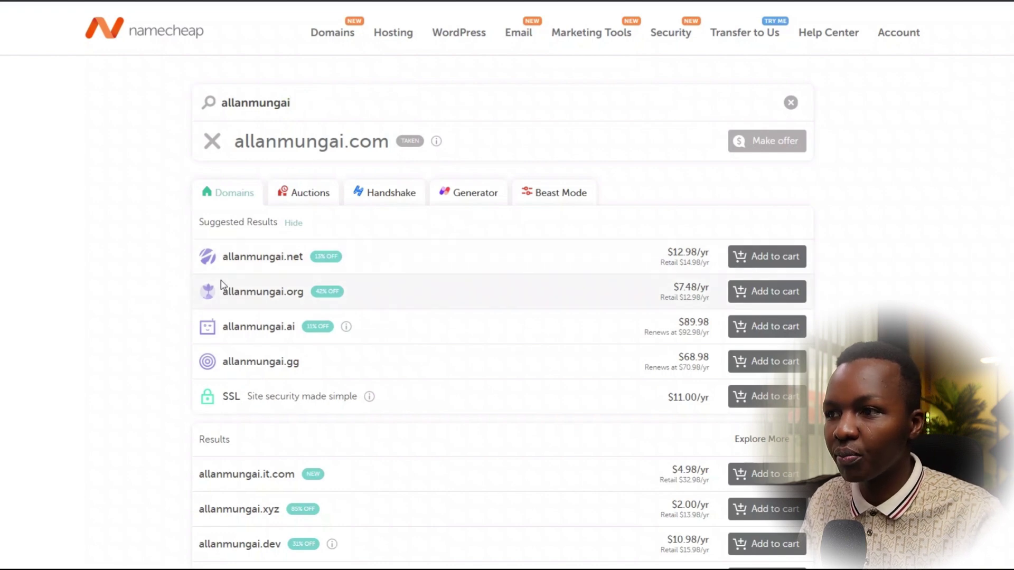
pyautogui.click(761, 294)
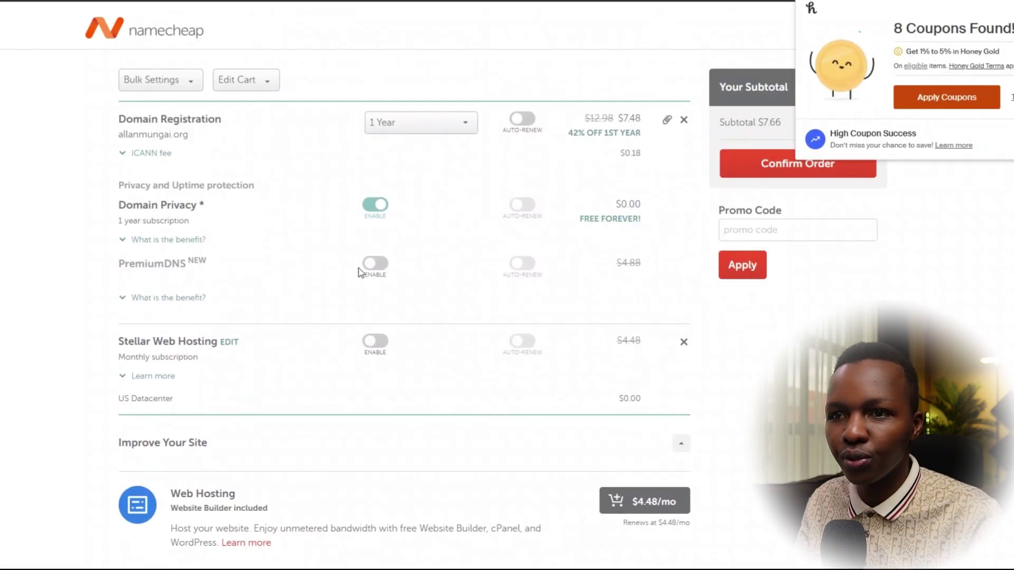
# Step: Review the cart: .org for 1 year at $7.48, with a $12.54 subtotal including PremiumDNS
pyautogui.click(370, 264)
pyautogui.scroll(-1, 333, 364)
pyautogui.scroll(-3, 334, 364)
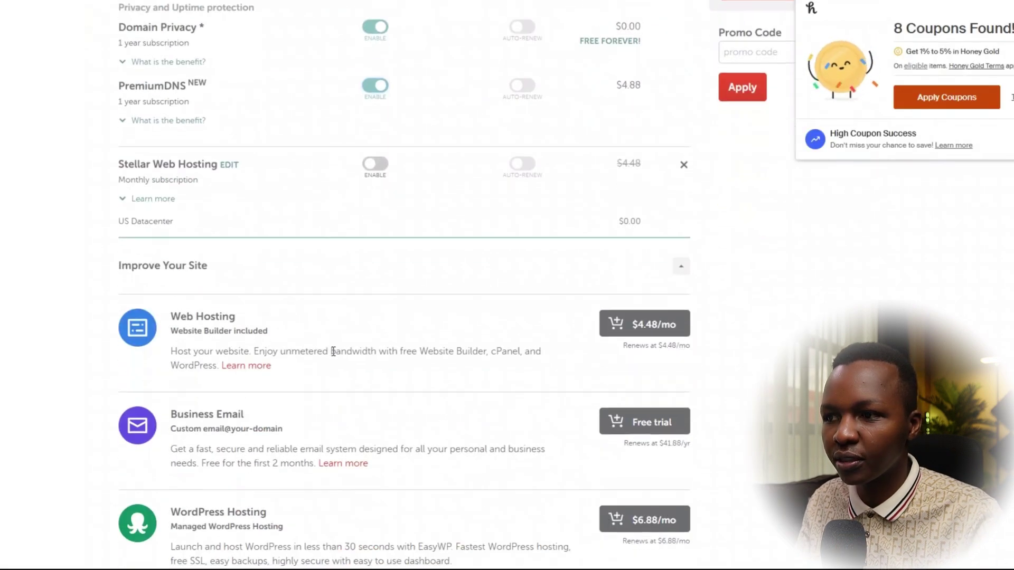
pyautogui.moveTo(259, 168); pyautogui.dragTo(120, 184)
pyautogui.click(79, 226)
pyautogui.scroll(-3, 256, 260)
pyautogui.scroll(6, 221, 261)
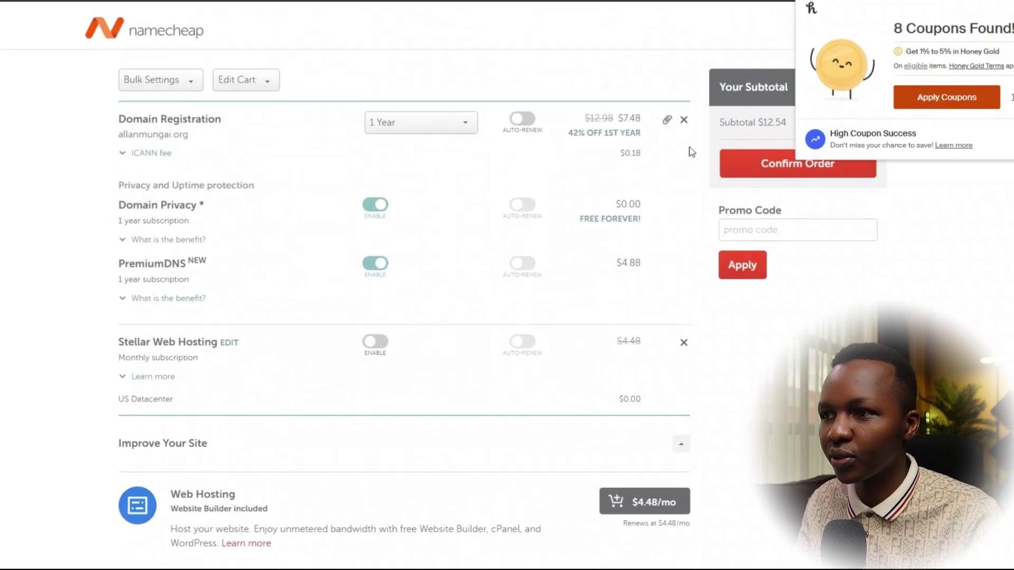
pyautogui.scroll(-3, 657, 310)
pyautogui.scroll(-3, 634, 344)
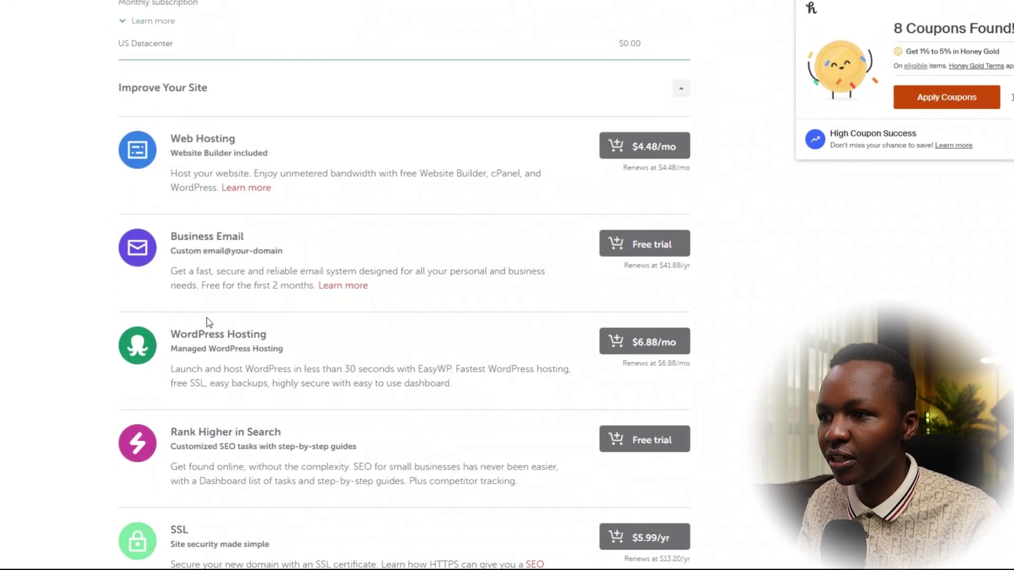
pyautogui.moveTo(242, 317); pyautogui.dragTo(708, 276)
pyautogui.click(708, 276)
pyautogui.scroll(6, 705, 280)
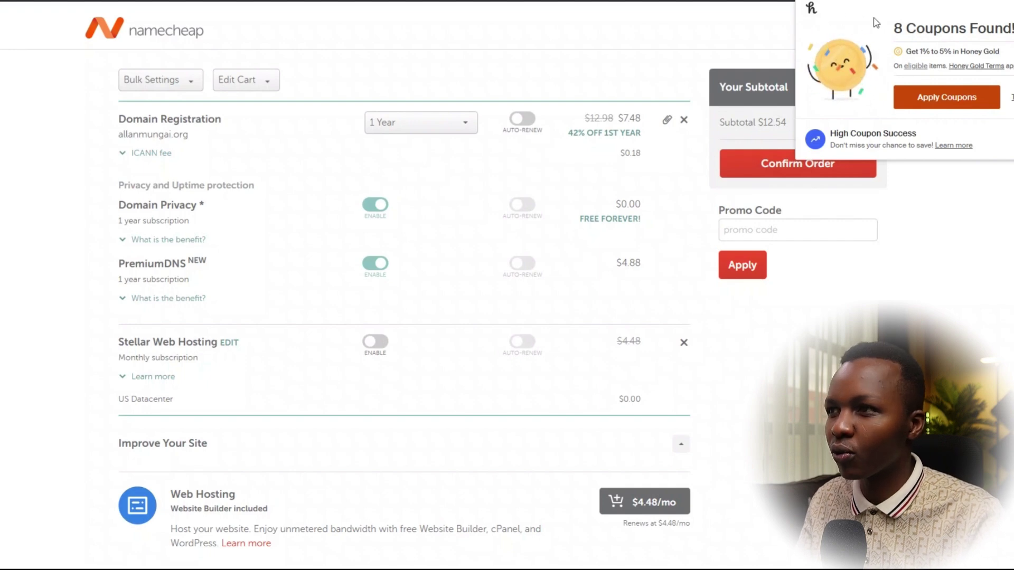
# Step: Apply the HONEY coupon to drop the subtotal to $12.17, then confirm the order
pyautogui.click(946, 97)
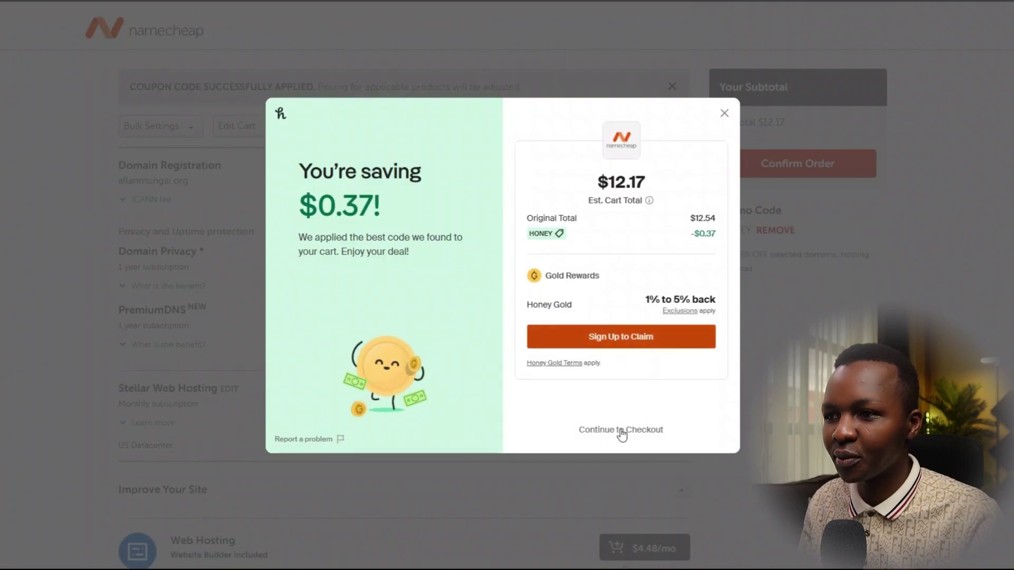
pyautogui.click(610, 431)
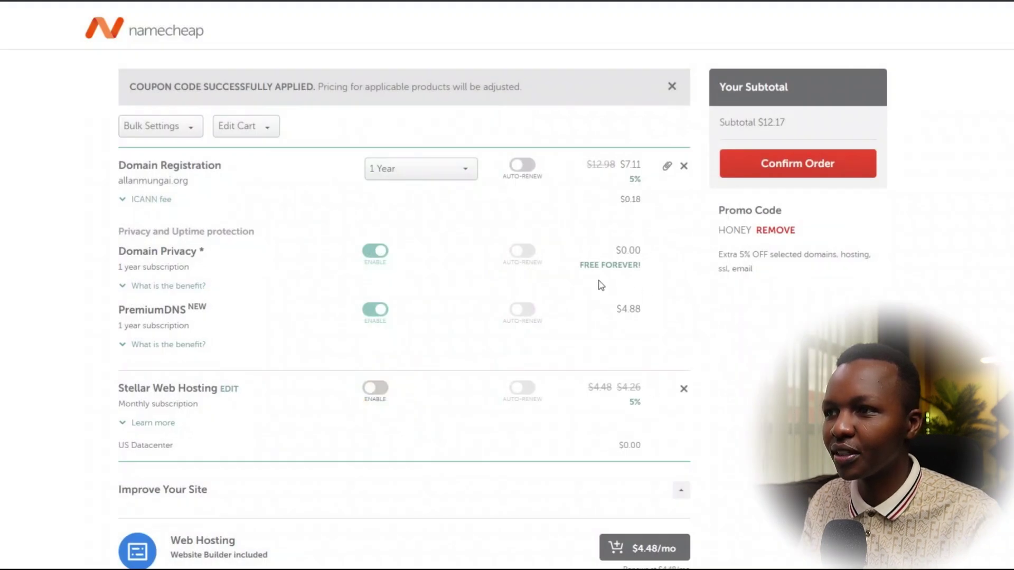
pyautogui.click(799, 166)
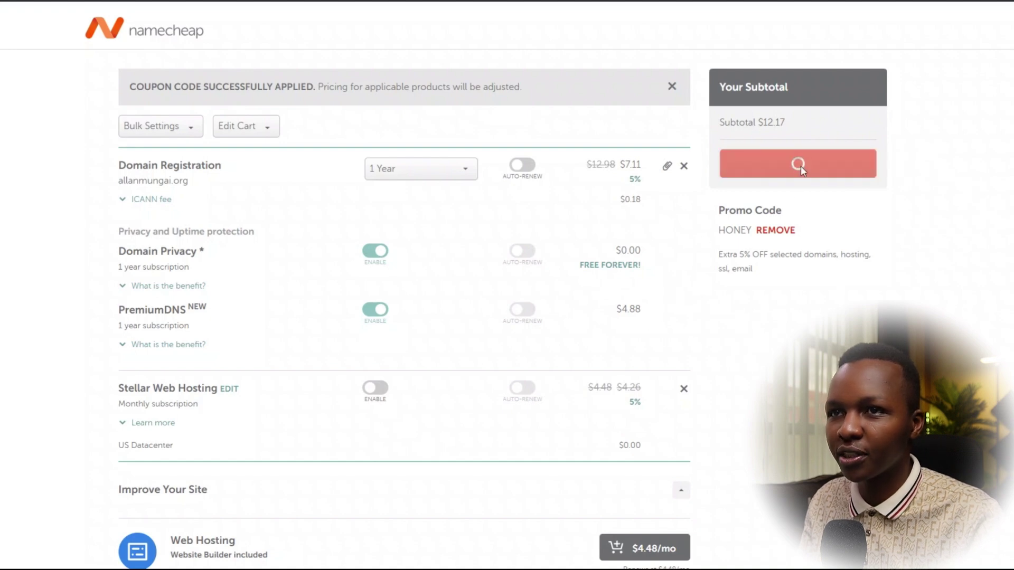
pyautogui.scroll(-8, 401, 282)
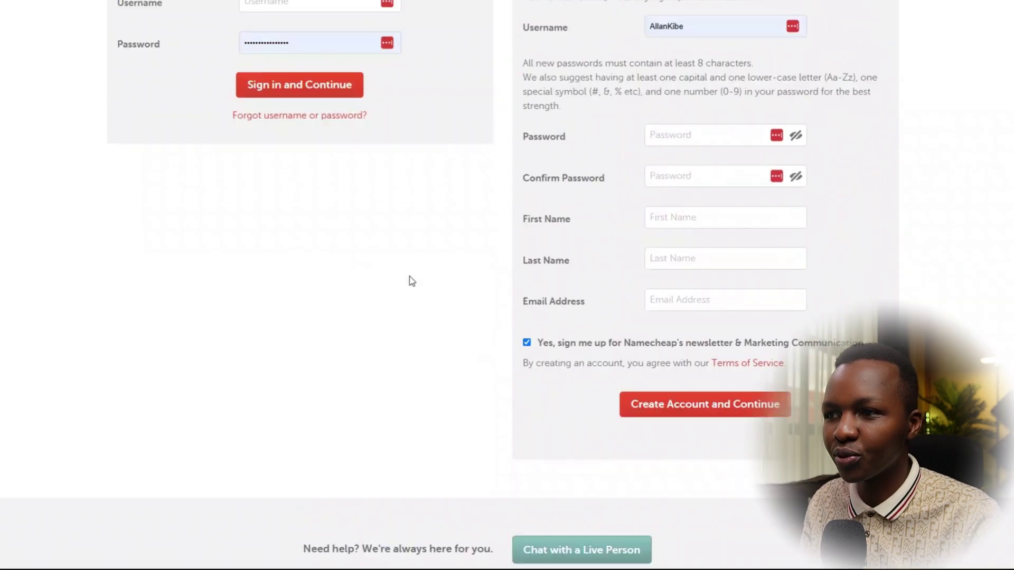
pyautogui.scroll(5, 407, 281)
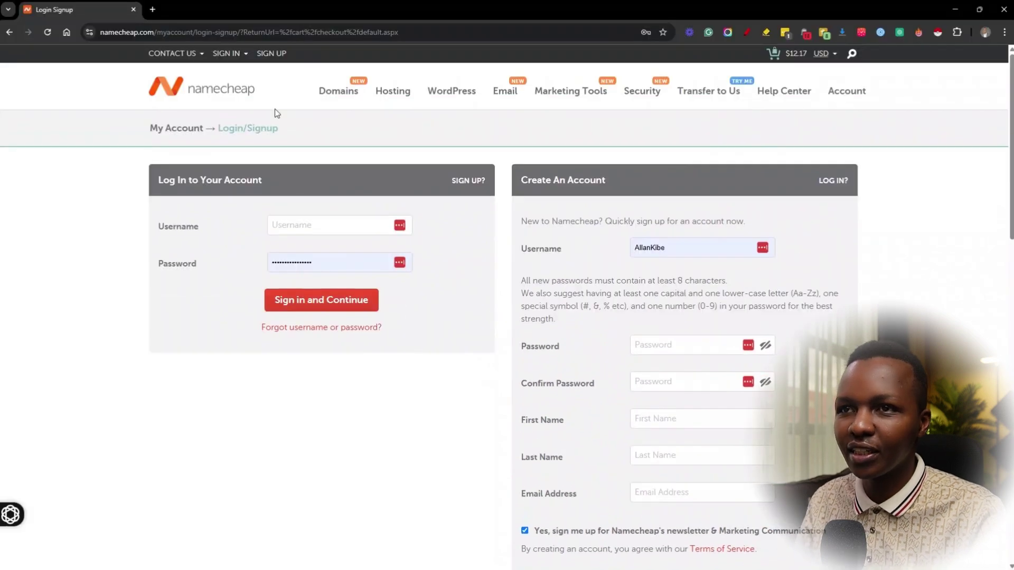
pyautogui.moveTo(224, 58)
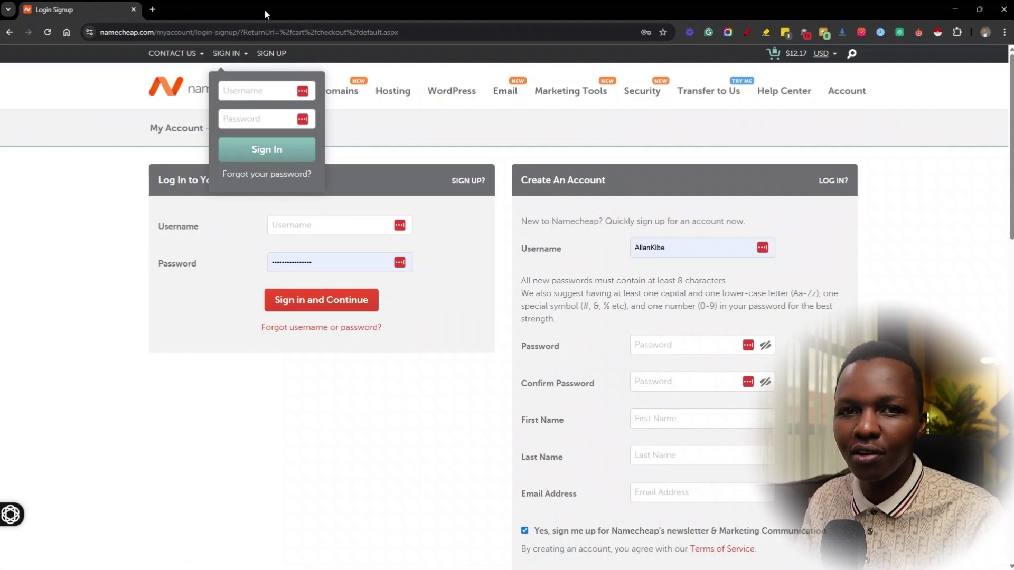
# Step: Search the same name on GoDaddy in a new tab and add the .online domain to the cart
pyautogui.click(152, 9)
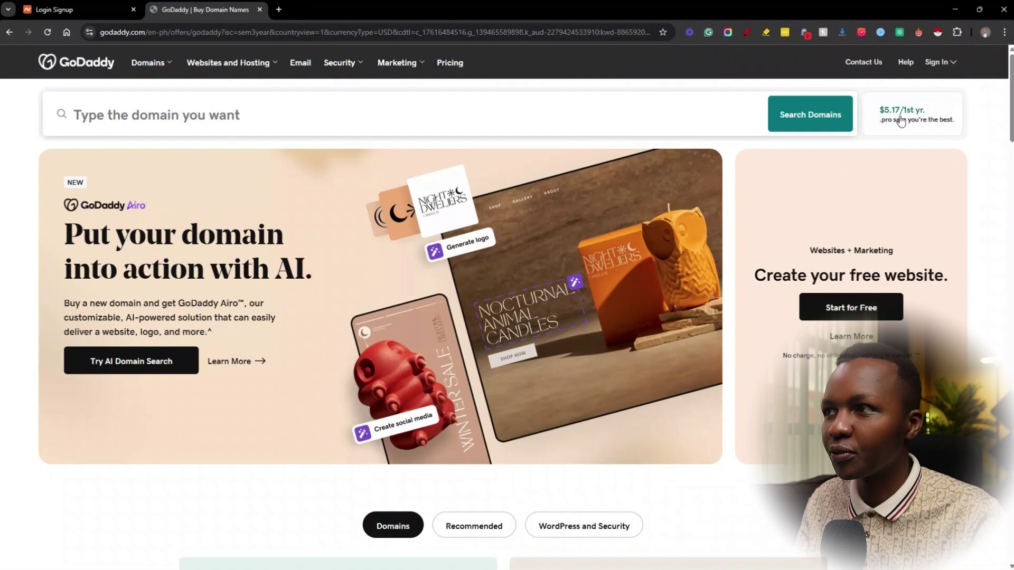
pyautogui.click(196, 112)
pyautogui.write('allanmungai')
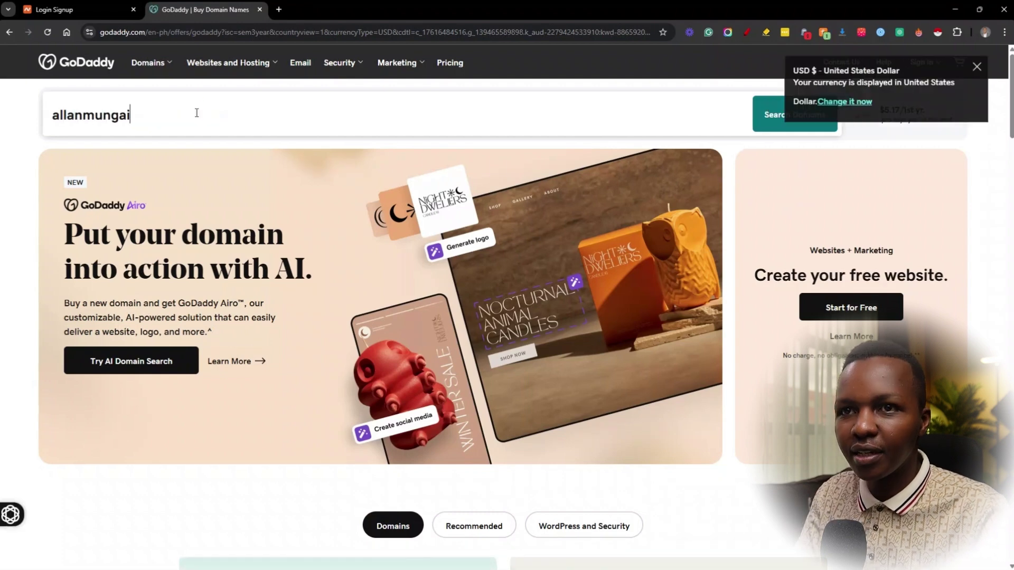
pyautogui.press('Return')
pyautogui.scroll(-3, 572, 228)
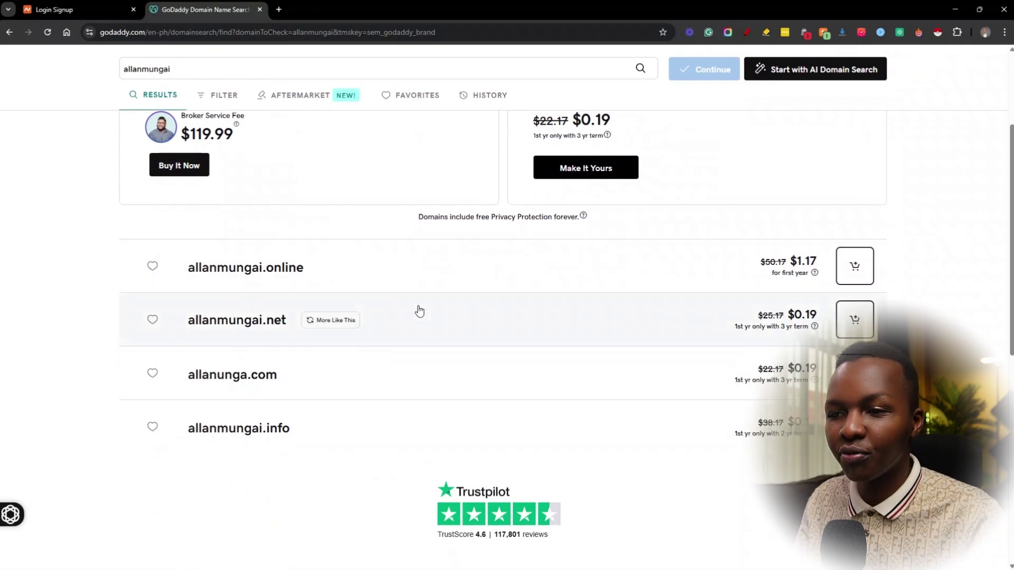
pyautogui.scroll(3, 419, 310)
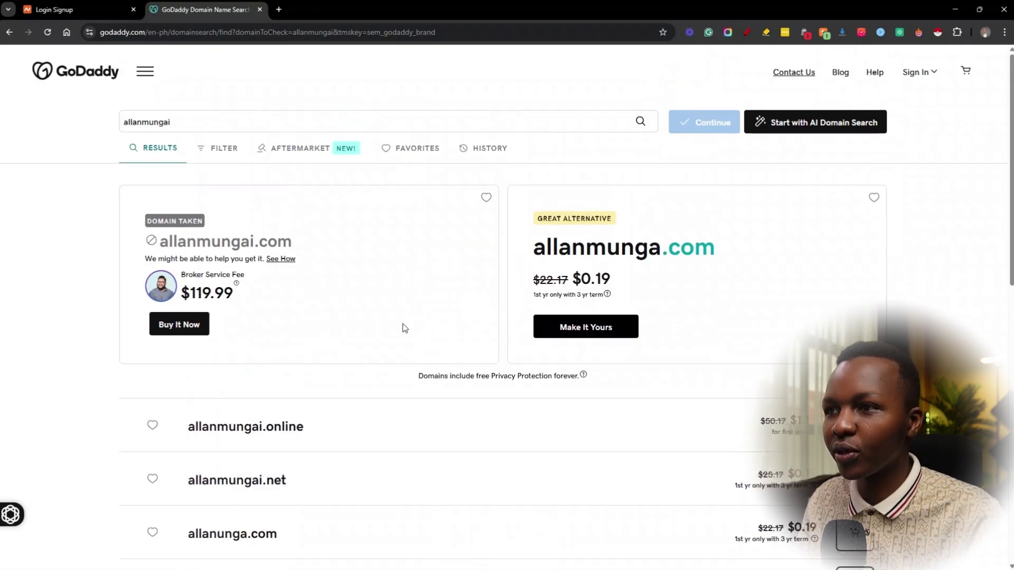
pyautogui.scroll(-1, 391, 376)
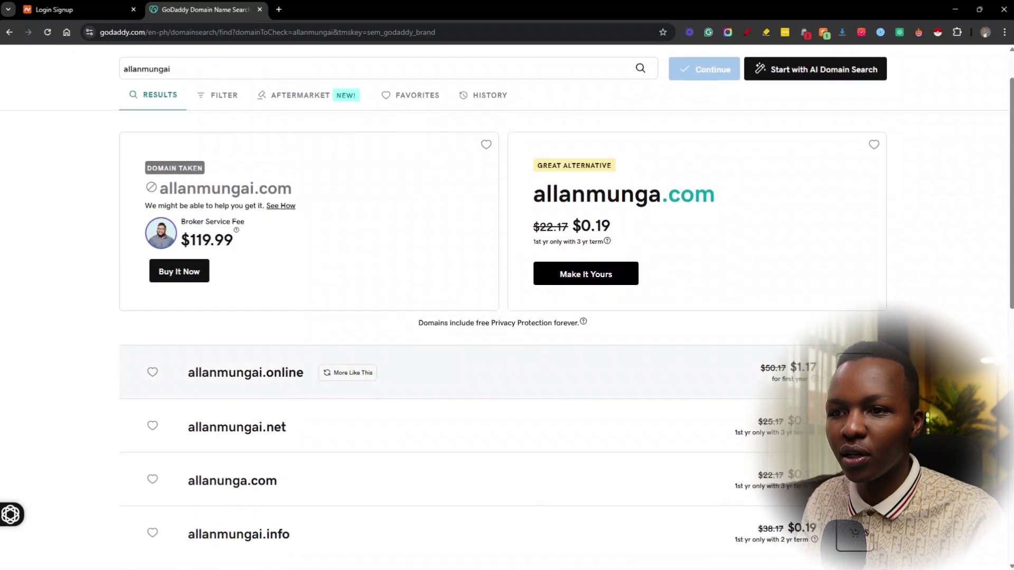
pyautogui.click(854, 373)
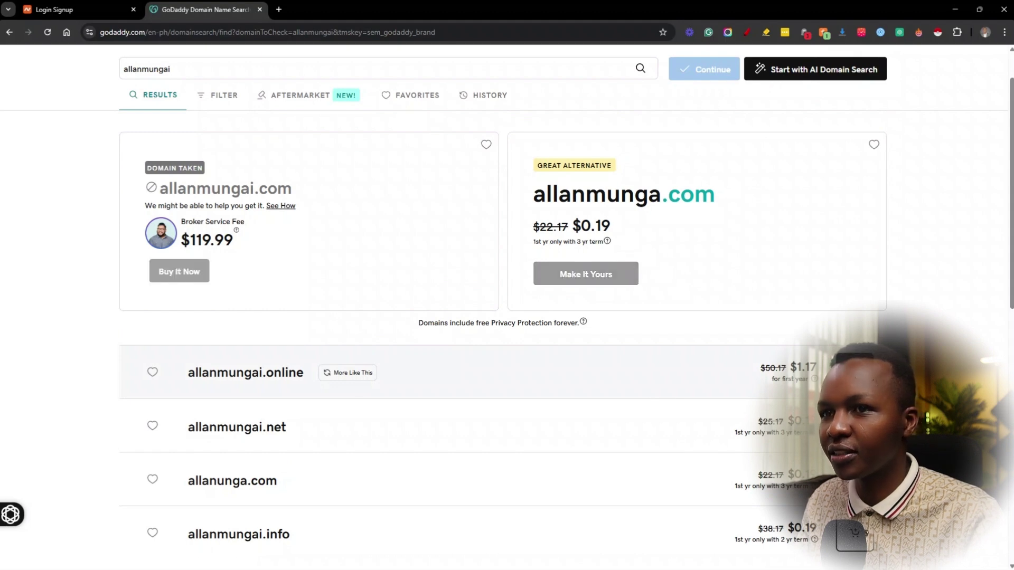
pyautogui.scroll(-3, 673, 555)
pyautogui.click(741, 549)
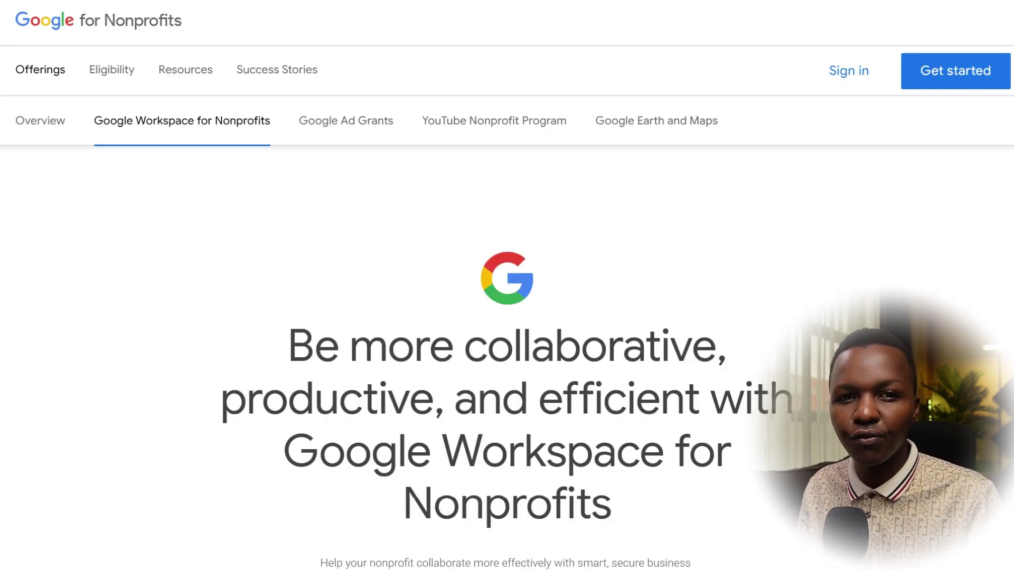
# Step: Scroll through the Google Workspace for Nonprofits plans, which list the nonprofit tier at $0
pyautogui.scroll(-20, 507, 285)
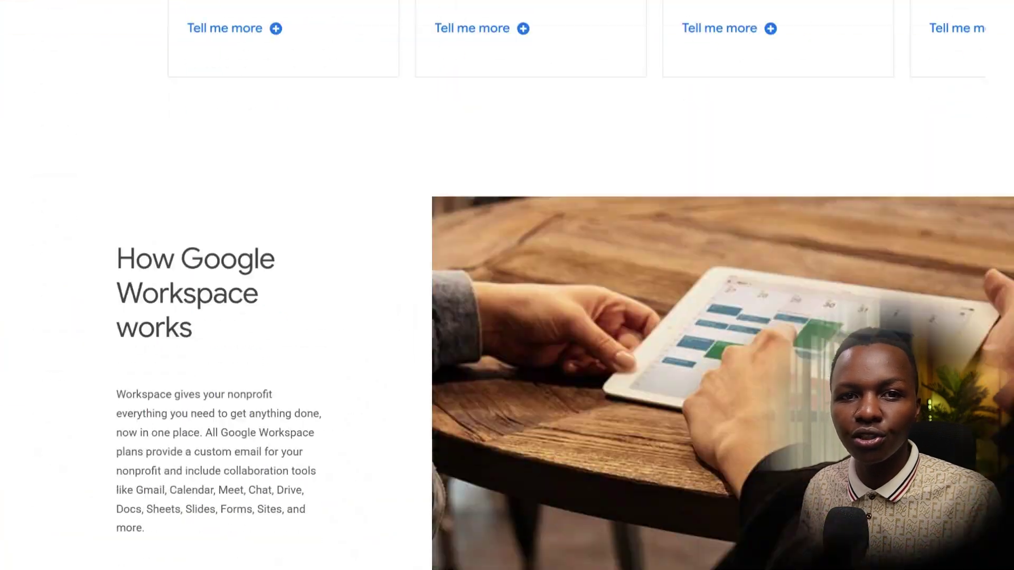
pyautogui.scroll(-5, 507, 285)
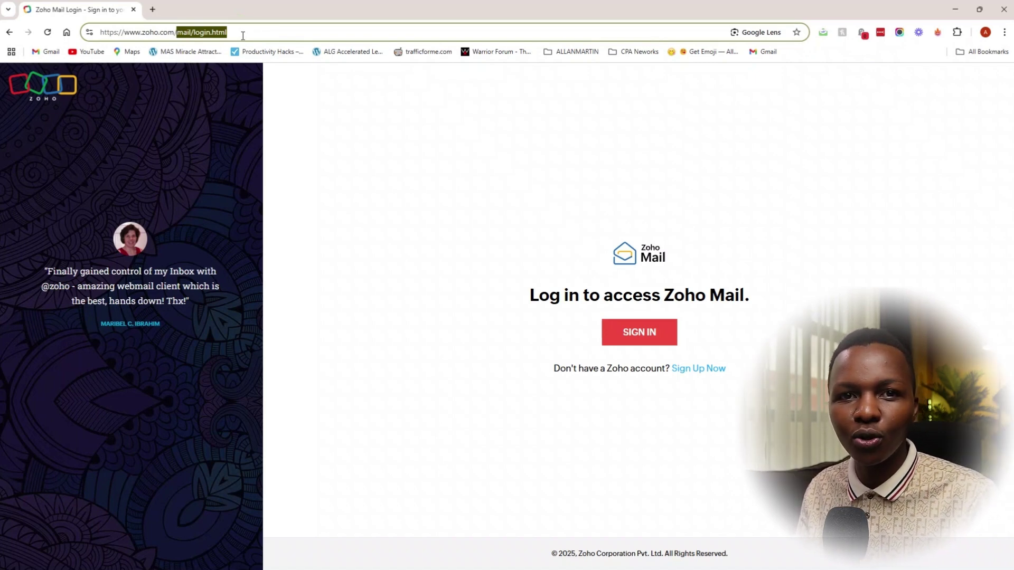
# Step: Go from the Zoho homepage to the Zoho Mail pricing page, with prices shown in USD
pyautogui.press('BackSpace')
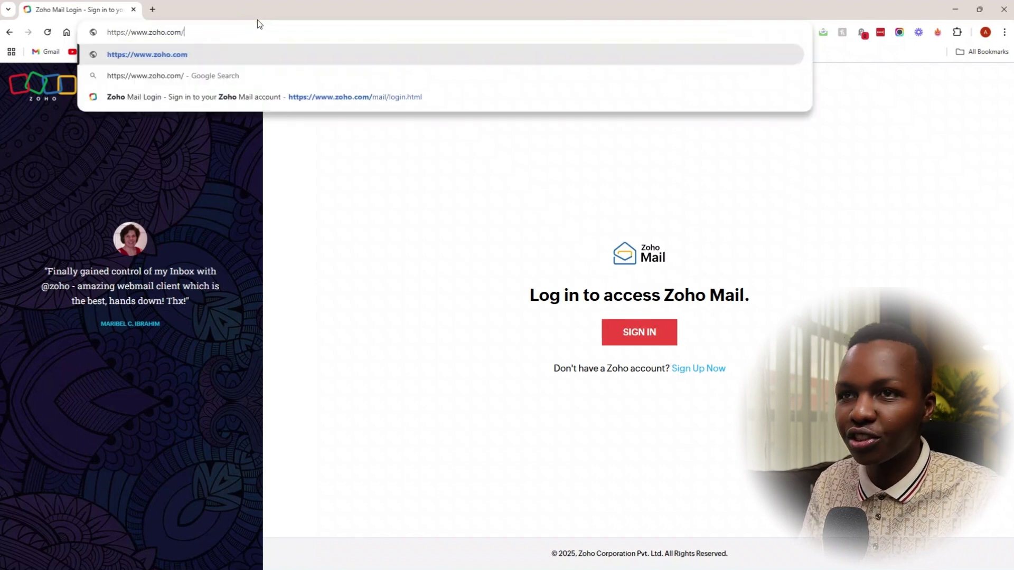
pyautogui.press('Return')
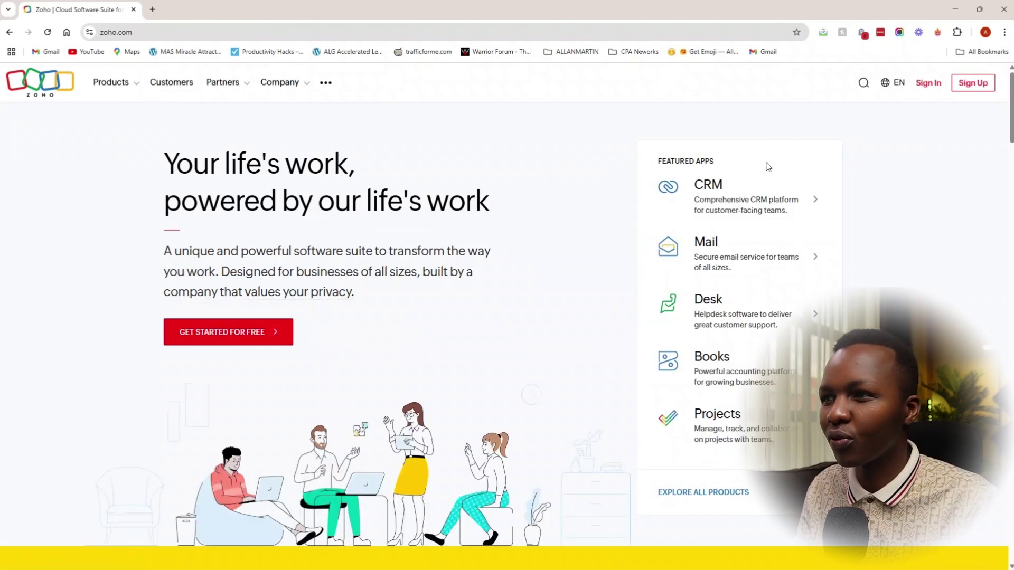
pyautogui.click(789, 259)
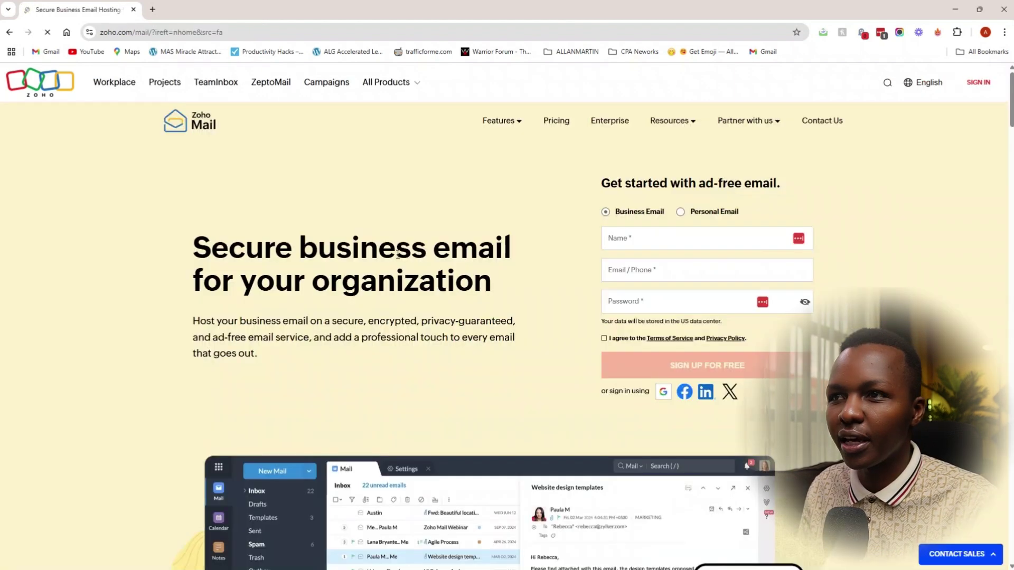
pyautogui.click(553, 123)
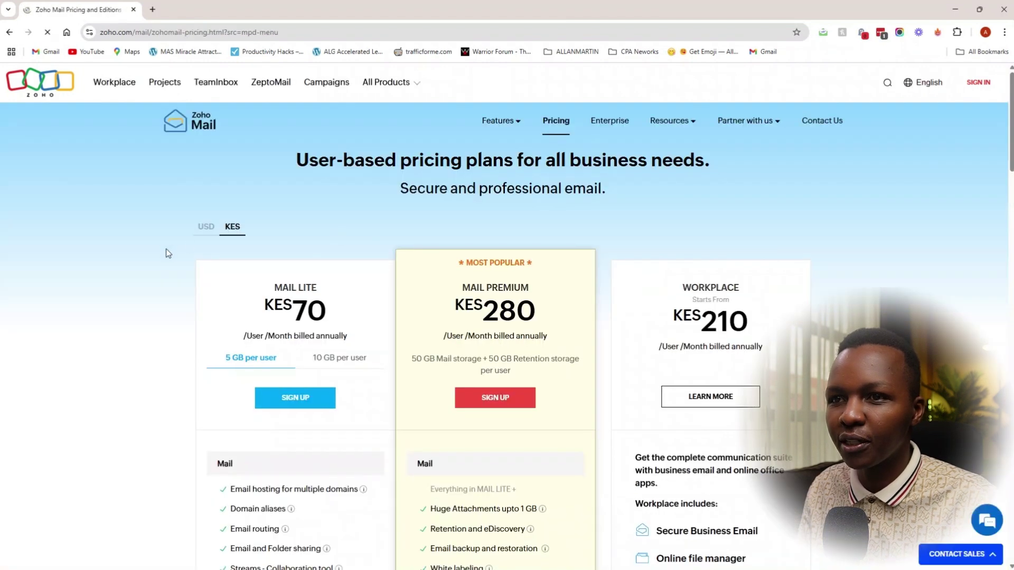
pyautogui.click(206, 227)
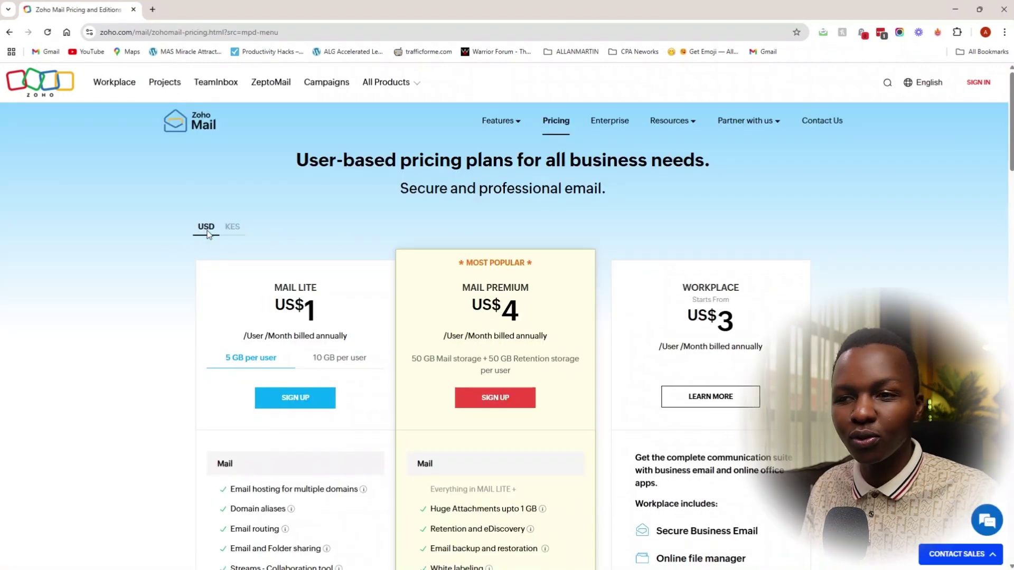
# Step: Review the Forever Free Plan limits: 25MB attachments, single-domain hosting, and the IMAP/POP footnote
pyautogui.doubleClick(317, 306)
pyautogui.click(522, 308)
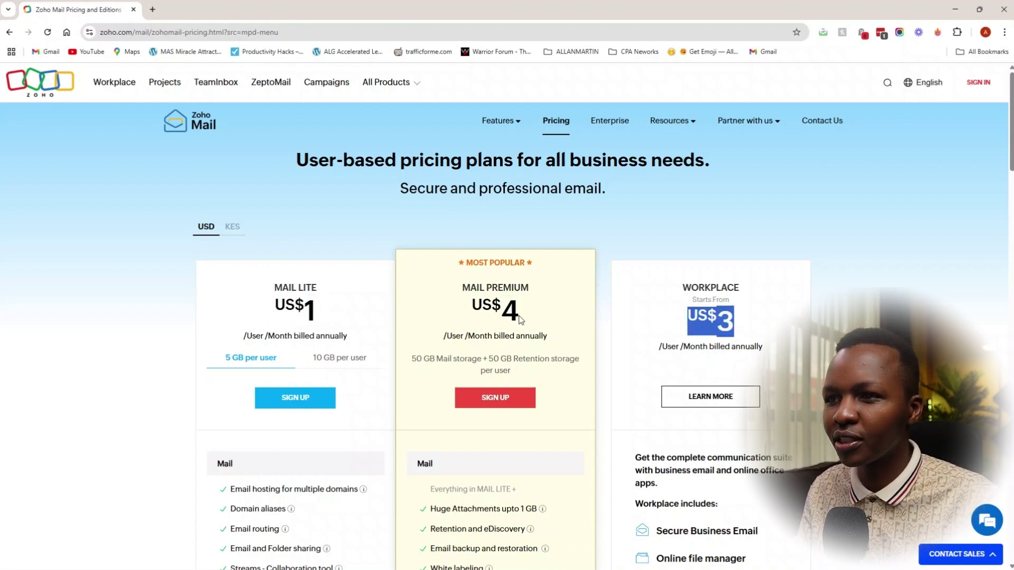
pyautogui.scroll(-3, 511, 319)
pyautogui.scroll(-10, 511, 319)
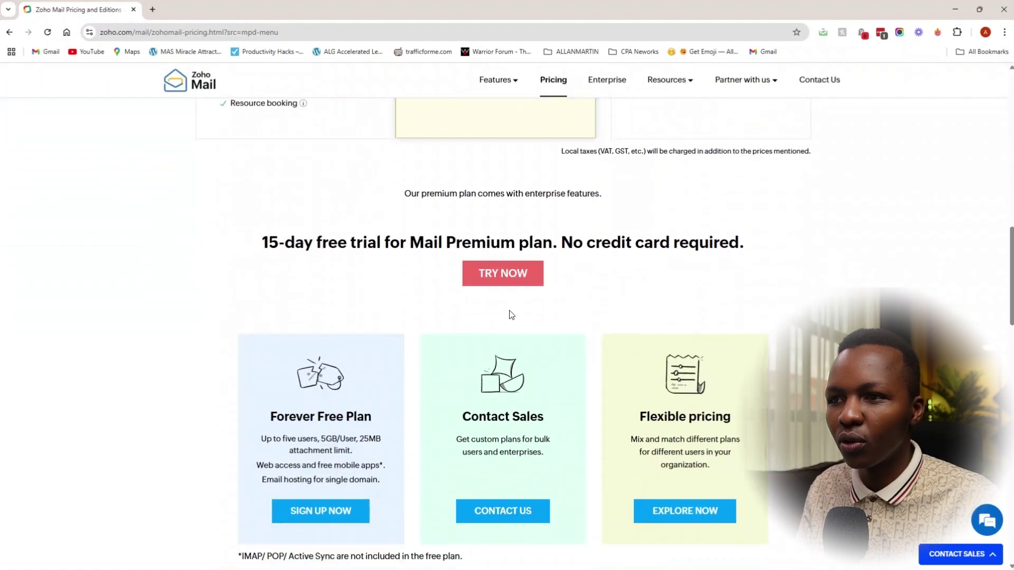
pyautogui.scroll(-2, 419, 278)
pyautogui.moveTo(374, 311); pyautogui.dragTo(380, 330)
pyautogui.click(257, 359)
pyautogui.click(263, 334)
pyautogui.moveTo(292, 344); pyautogui.dragTo(392, 344)
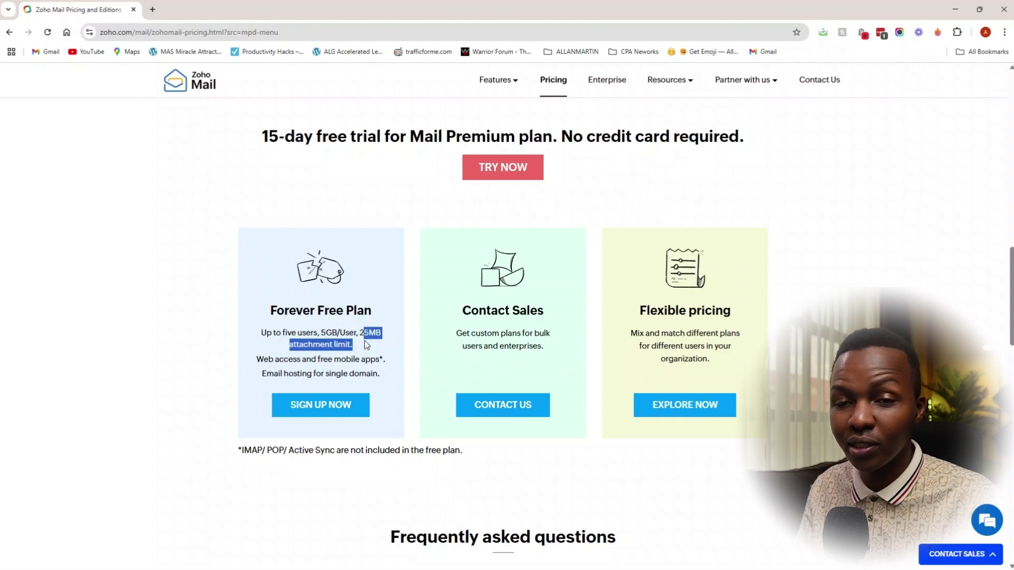
pyautogui.tripleClick(263, 373)
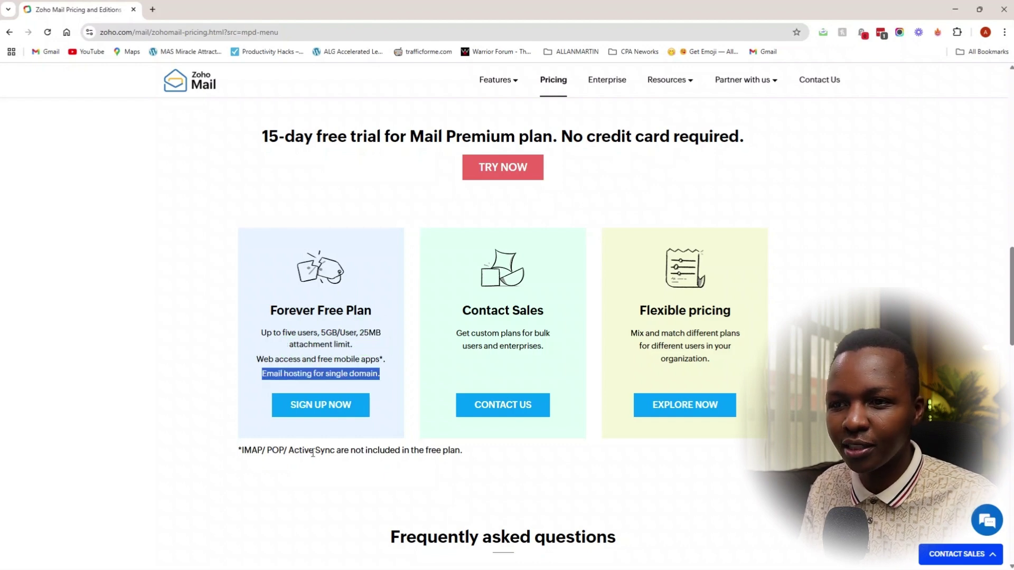
pyautogui.moveTo(456, 449); pyautogui.dragTo(140, 449)
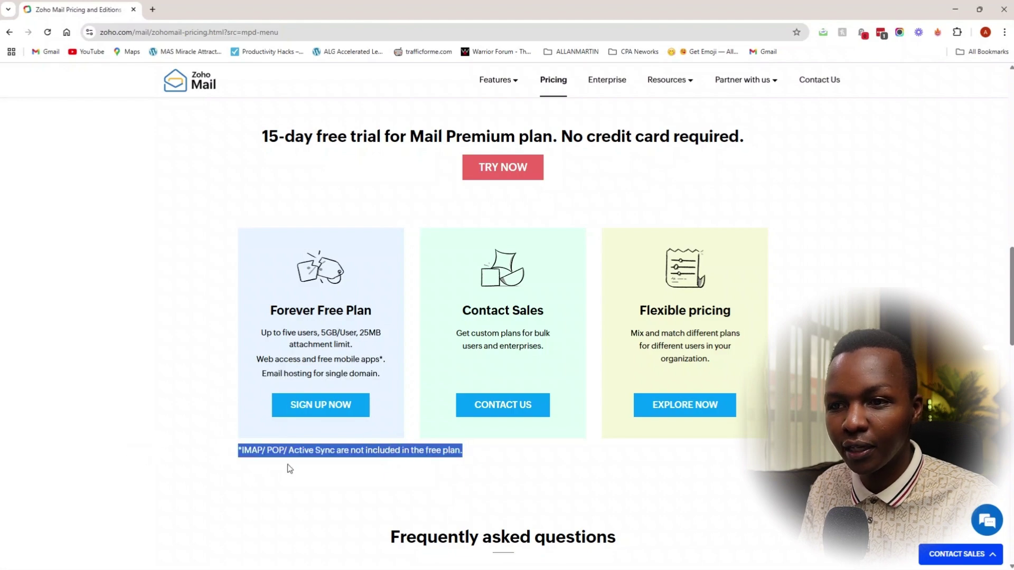
pyautogui.moveTo(302, 453); pyautogui.dragTo(190, 417)
pyautogui.scroll(15, 190, 417)
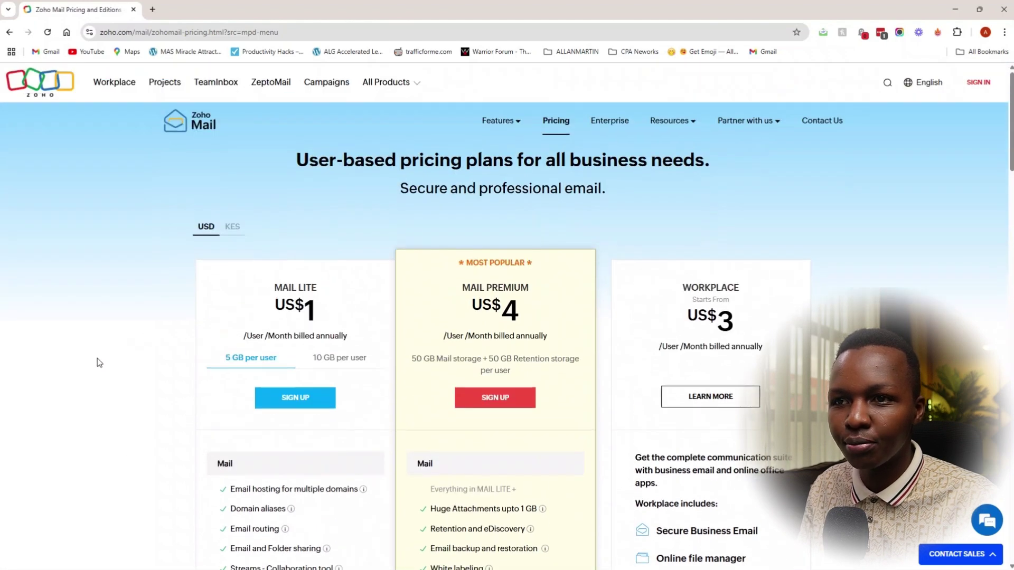
# Step: Compare the US$1.25 Mail Lite price for 10 GB per user, then choose Forever Free sign-up
pyautogui.moveTo(317, 309); pyautogui.dragTo(174, 310)
pyautogui.click(280, 297)
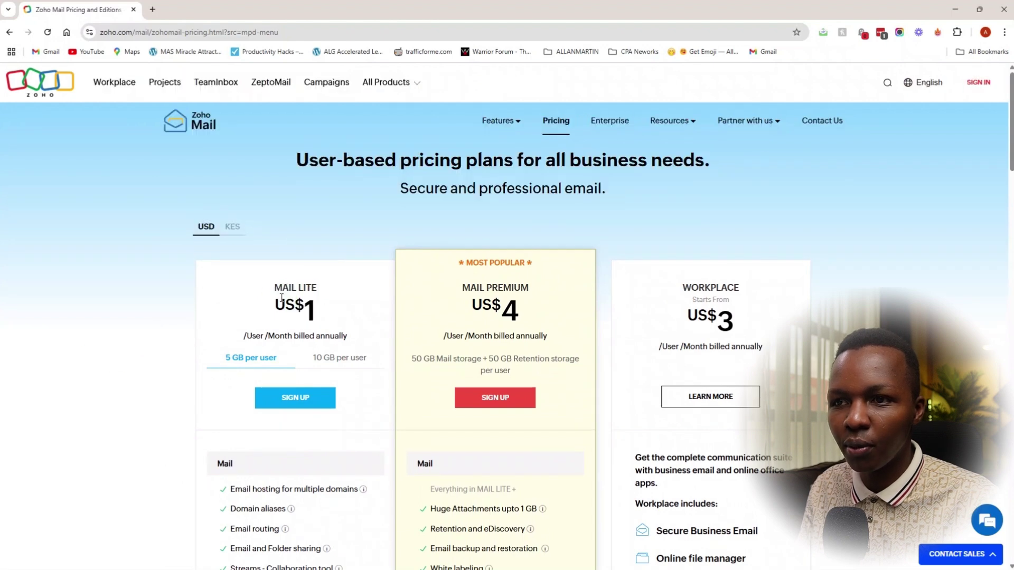
pyautogui.scroll(-3, 317, 215)
pyautogui.click(327, 202)
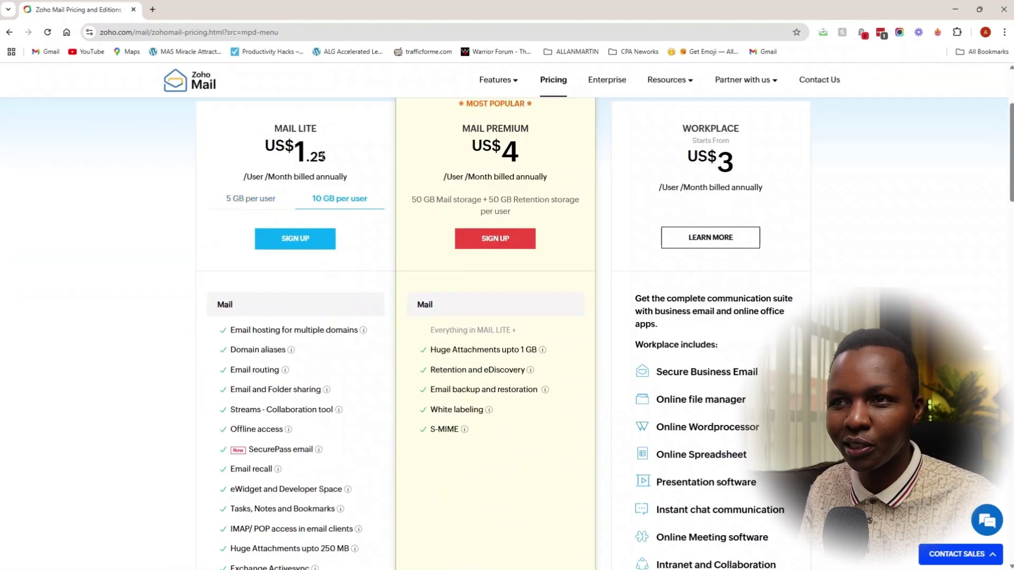
pyautogui.moveTo(329, 156); pyautogui.dragTo(264, 150)
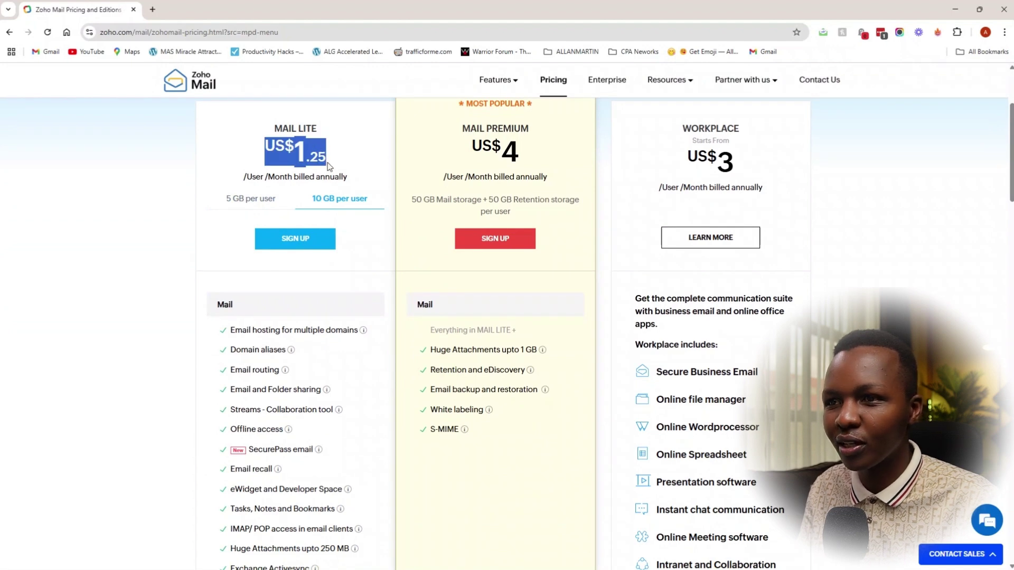
pyautogui.click(323, 161)
pyautogui.scroll(1, 317, 180)
pyautogui.scroll(-4, 191, 350)
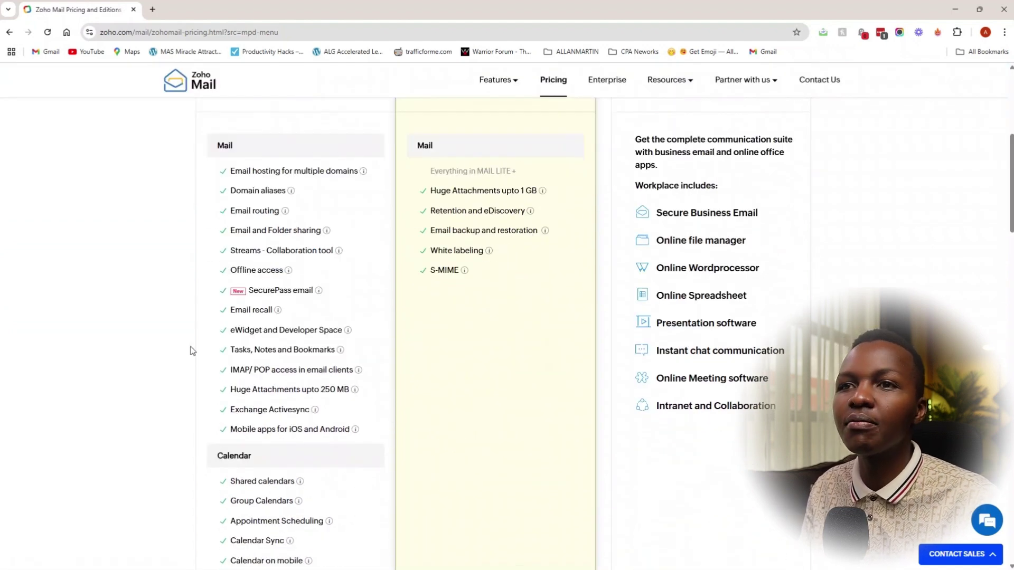
pyautogui.scroll(-12, 193, 351)
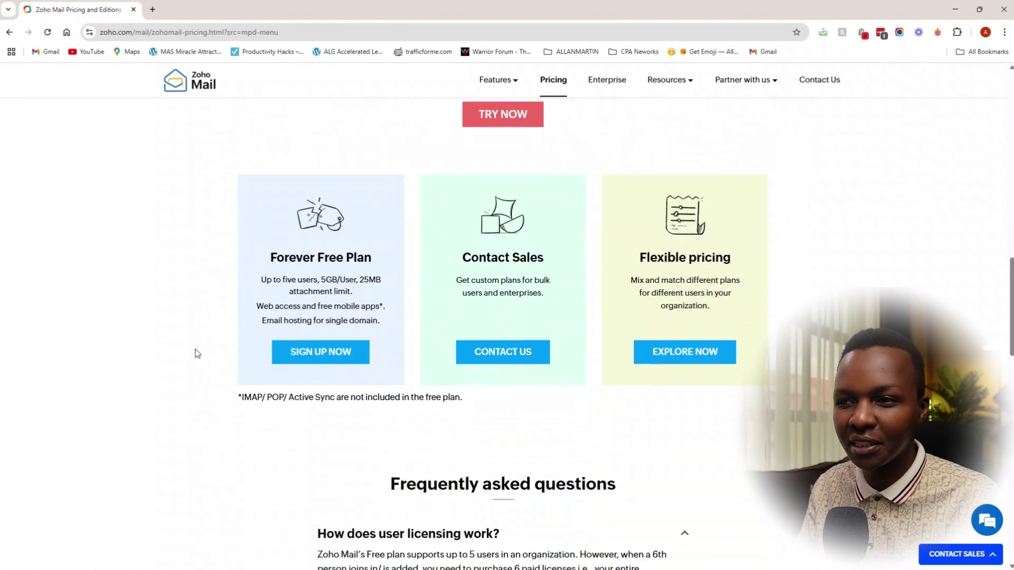
pyautogui.click(327, 359)
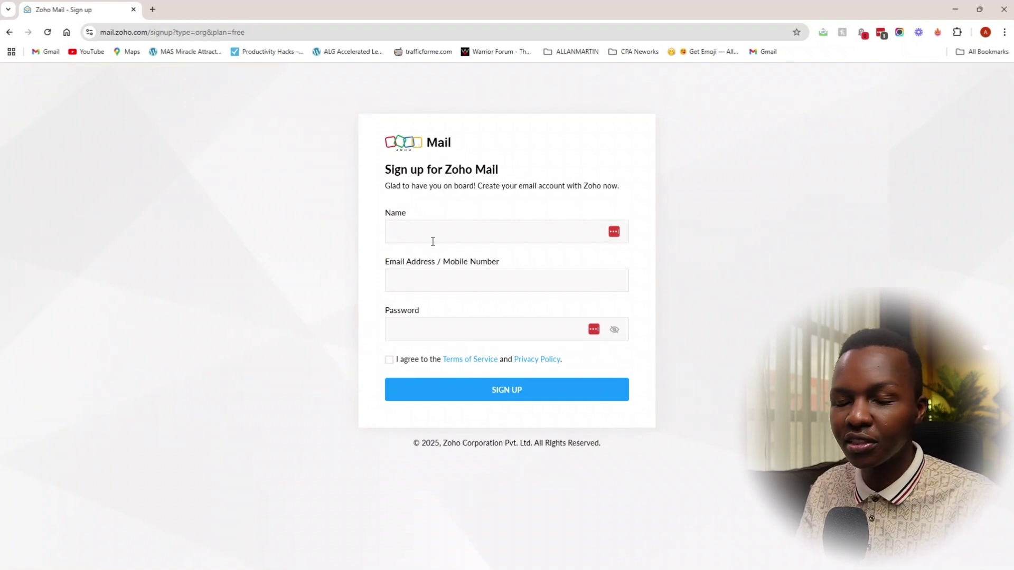
# Step: Enter the account holder's full name, then verify with the OTP fetched from Gmail
pyautogui.press('Tab')
pyautogui.hotkey('ctrl', 't')
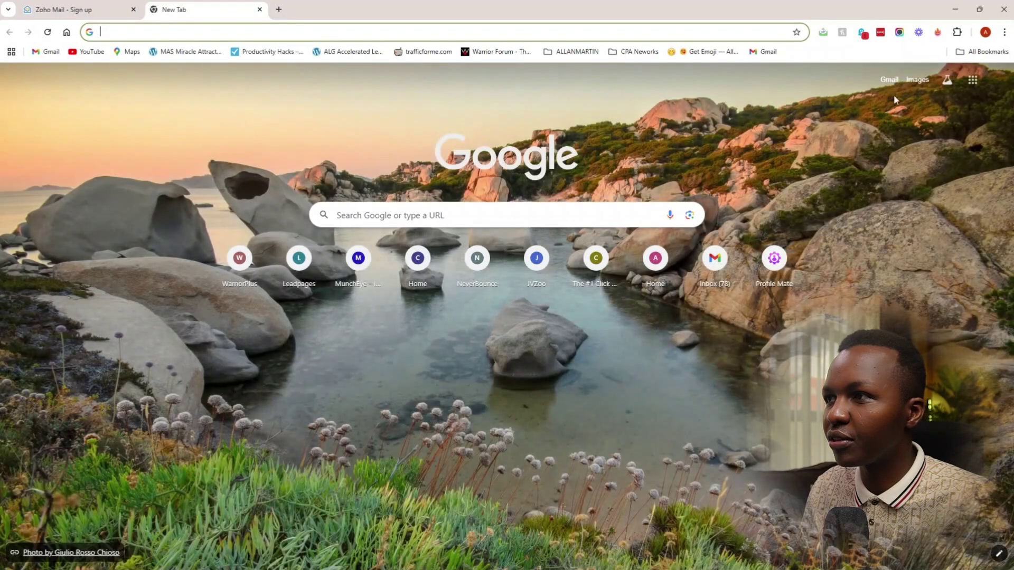
pyautogui.click(890, 83)
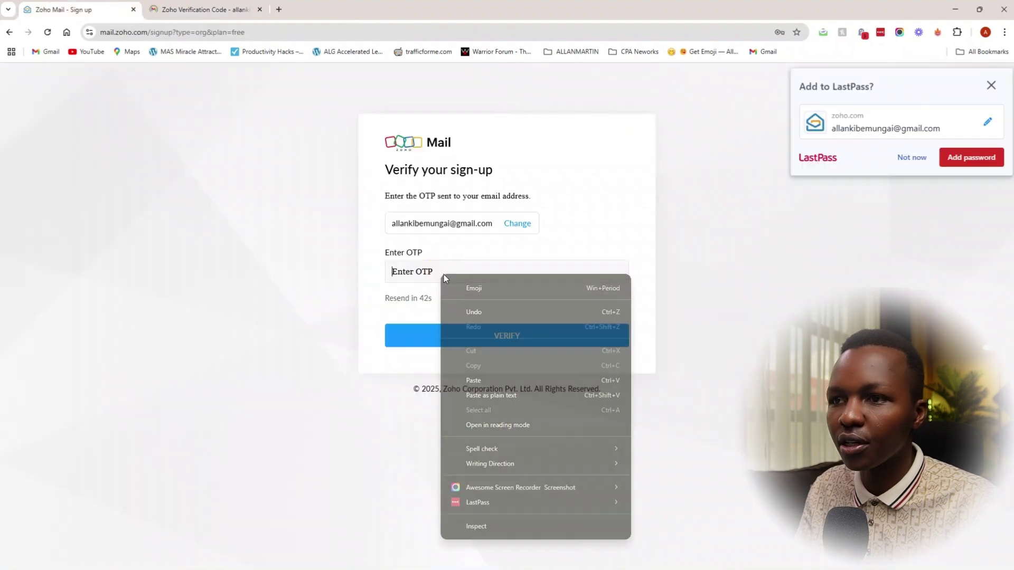
pyautogui.click(493, 384)
pyautogui.click(495, 338)
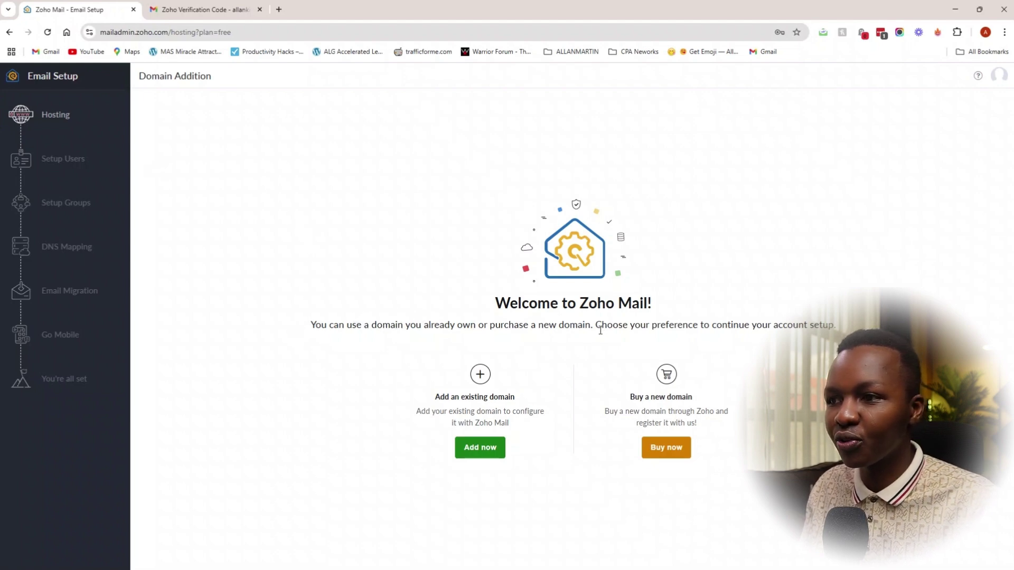
# Step: Enter the owned www domain and the company's Ltd organization name, choose Marketing & Advertising, and submit
pyautogui.moveTo(612, 401)
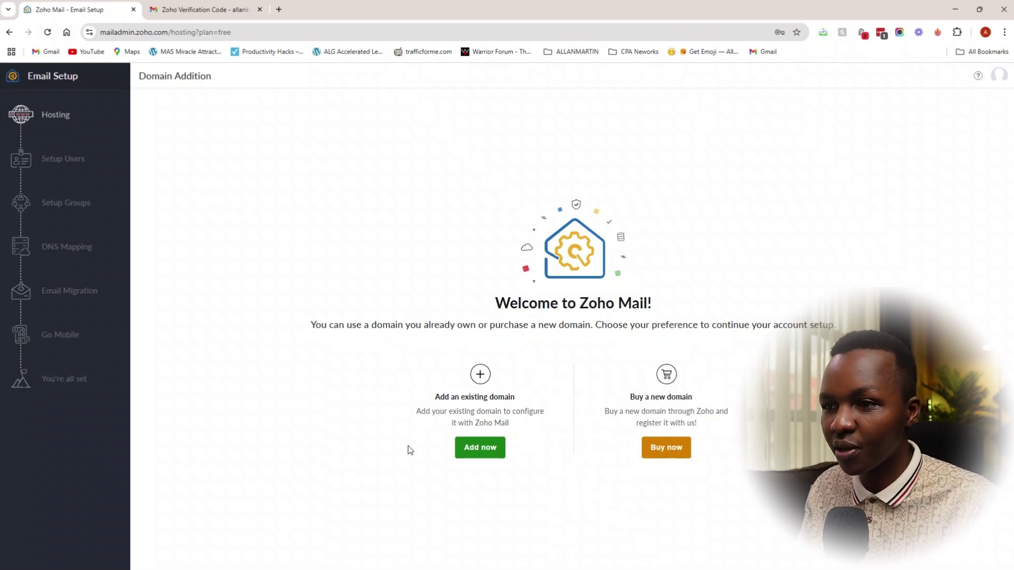
pyautogui.click(480, 448)
pyautogui.write('www.allanmungai.com')
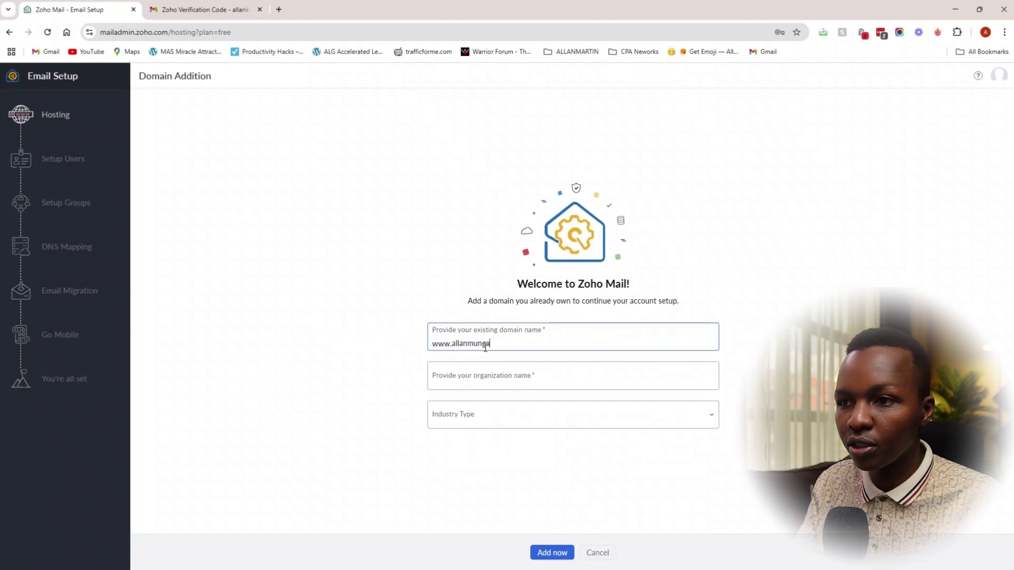
pyautogui.click(506, 380)
pyautogui.write('Allan Mungai')
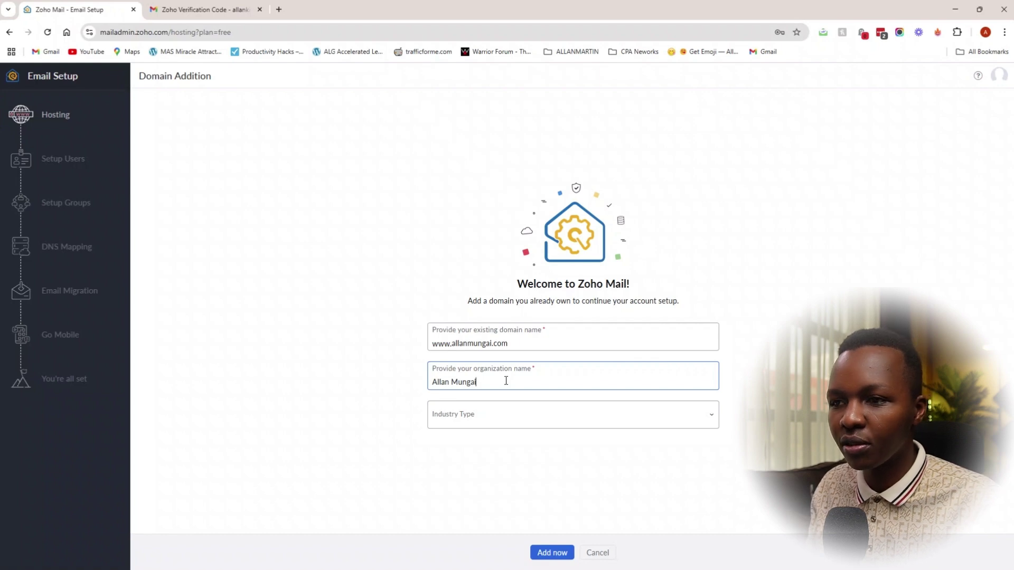
pyautogui.press('BackSpace')
pyautogui.press('BackSpace')
pyautogui.press('BackSpace')
pyautogui.press('BackSpace')
pyautogui.press('BackSpace')
pyautogui.write('artin')
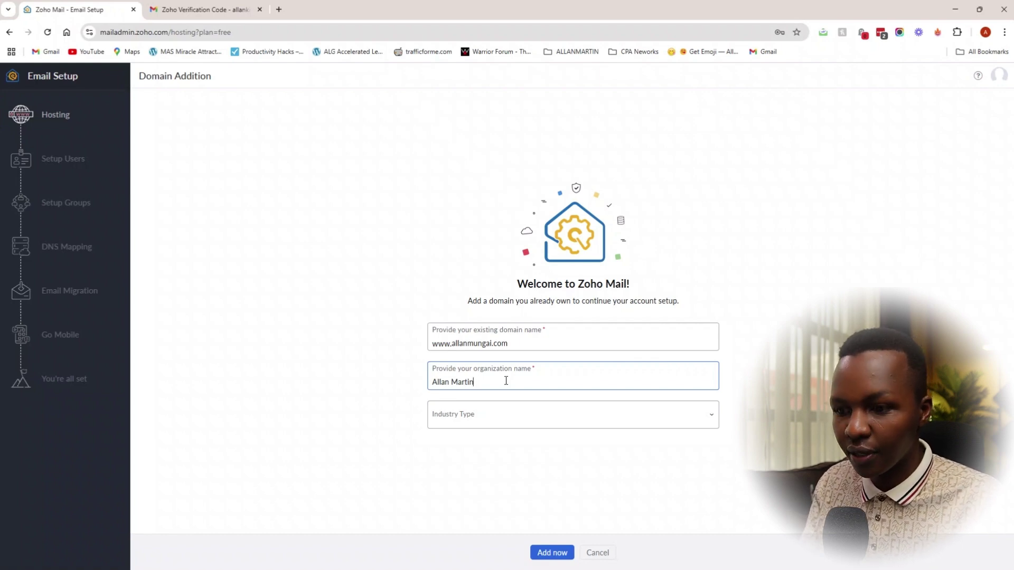
pyautogui.write(' Ltd')
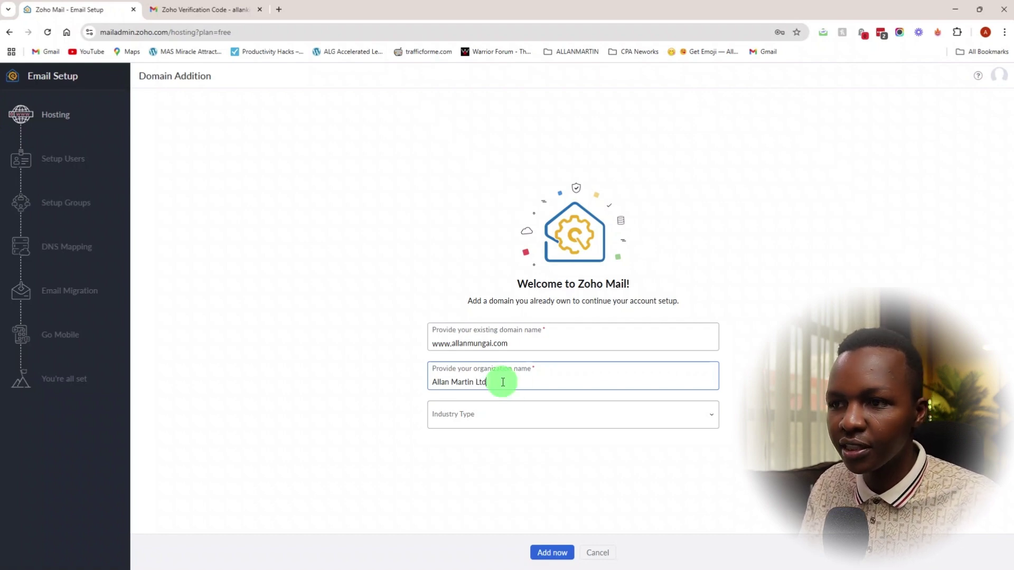
pyautogui.moveTo(508, 383); pyautogui.dragTo(430, 384)
pyautogui.click(528, 420)
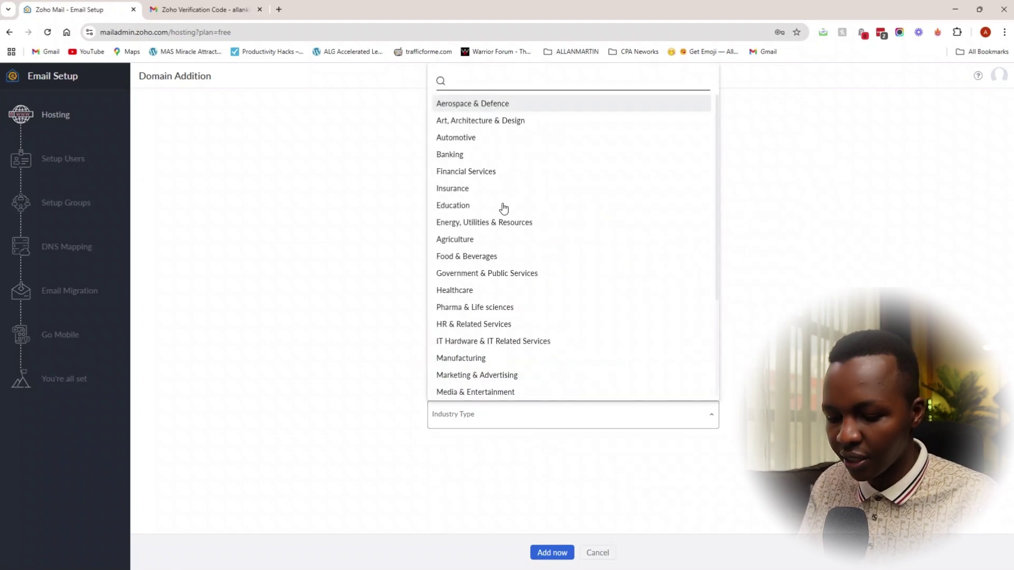
pyautogui.click(477, 375)
pyautogui.click(552, 552)
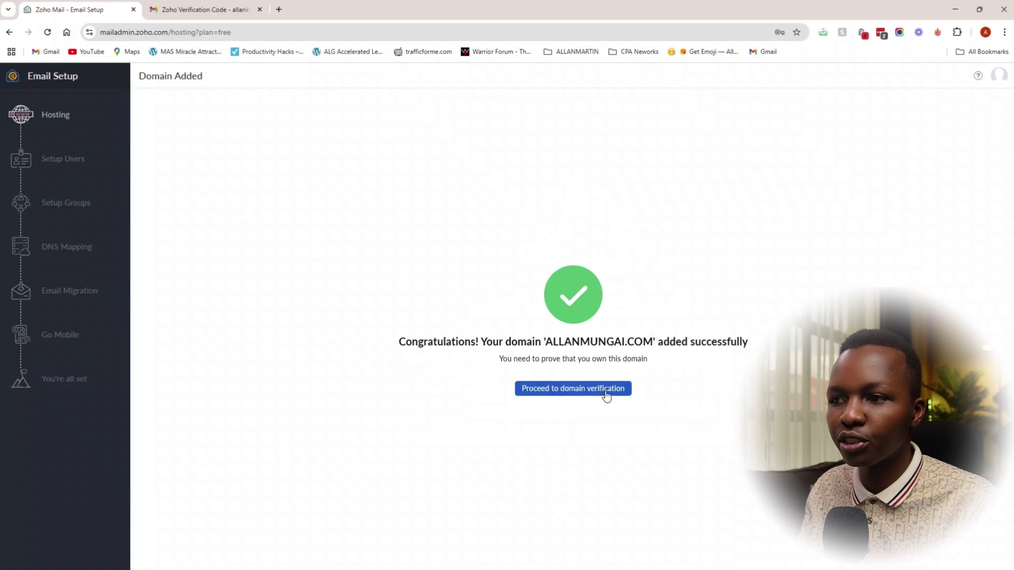
# Step: Proceed to manual TXT domain verification and open the Cloudflare login link in another profile
pyautogui.click(606, 392)
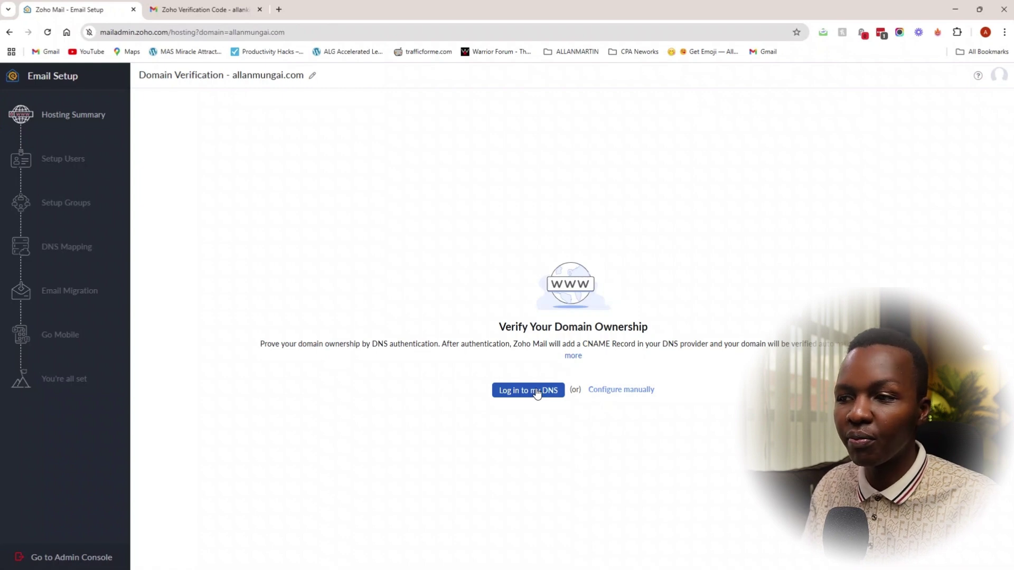
pyautogui.click(622, 392)
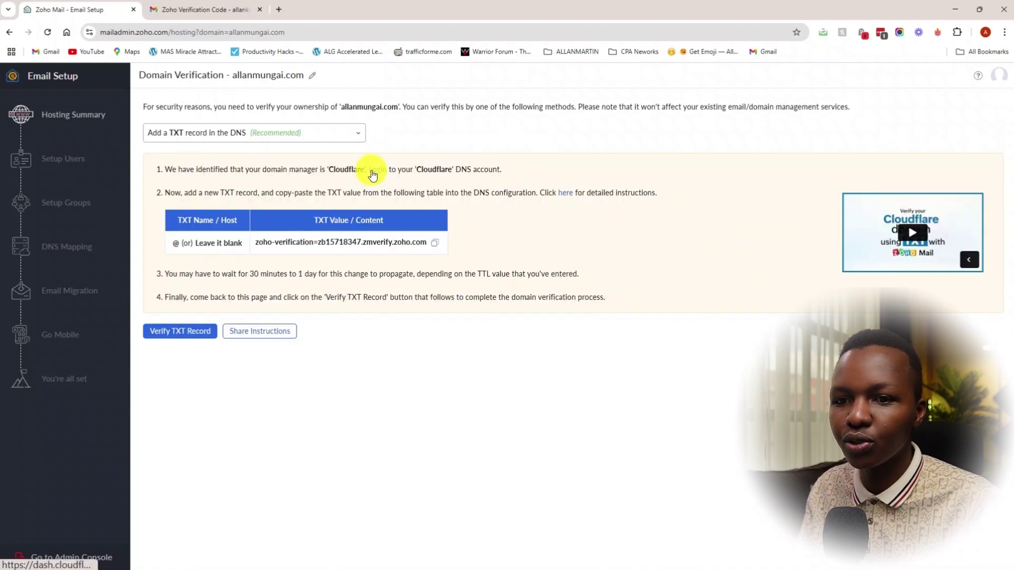
pyautogui.rightClick(372, 170)
pyautogui.moveTo(483, 230)
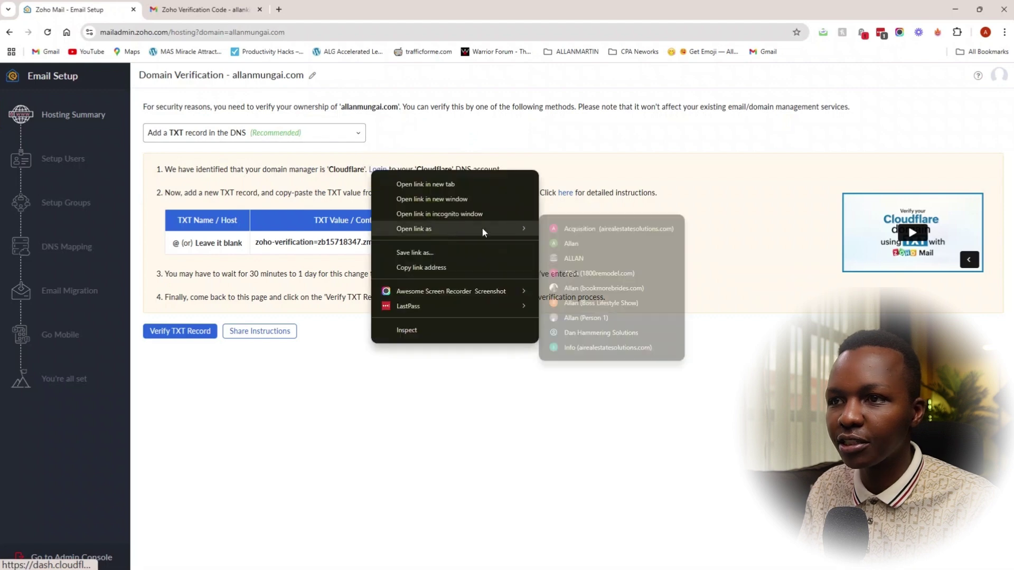
# Step: Open the custom domain's DNS records in Cloudflare
pyautogui.click(597, 318)
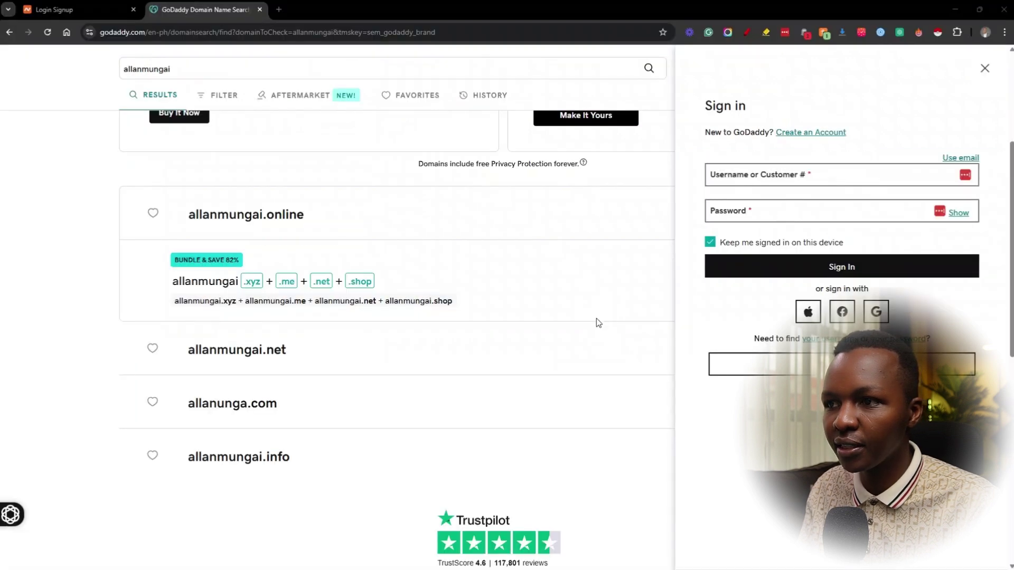
pyautogui.click(232, 305)
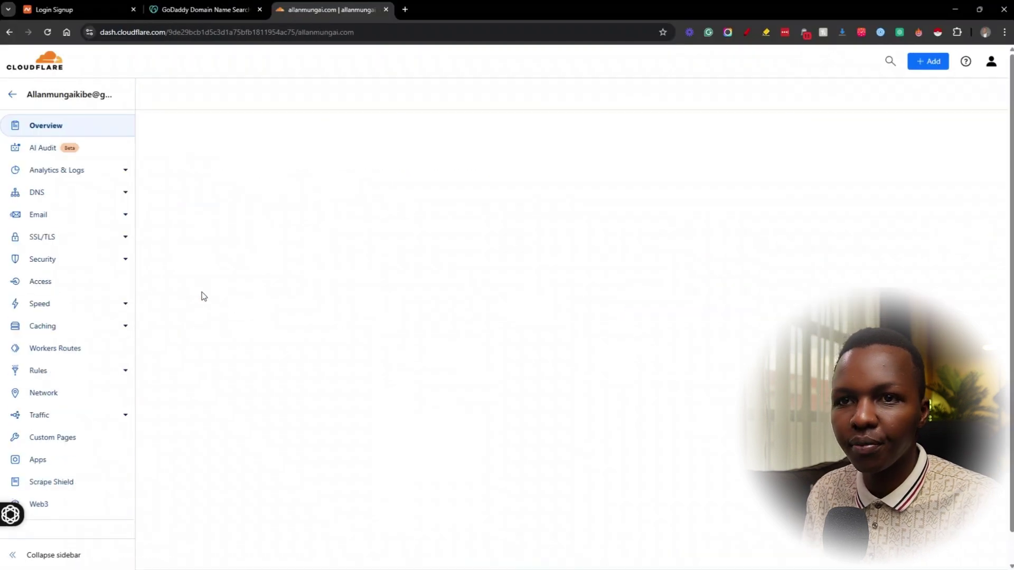
pyautogui.click(38, 196)
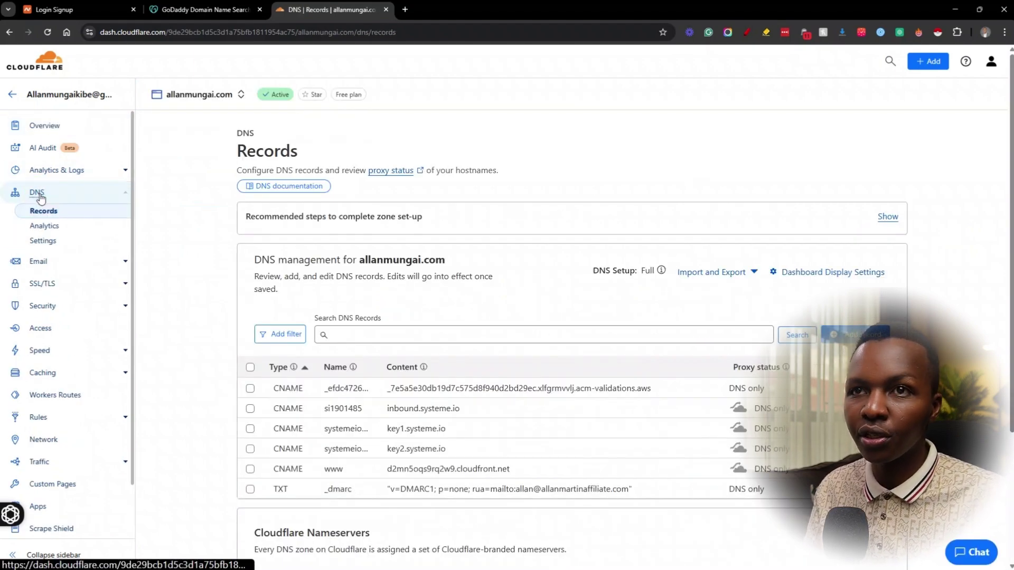
# Step: Sign in to Namecheap, review another domain's Advanced DNS Zoho records, then return to Cloudflare
pyautogui.click(61, 9)
pyautogui.click(251, 93)
pyautogui.click(259, 119)
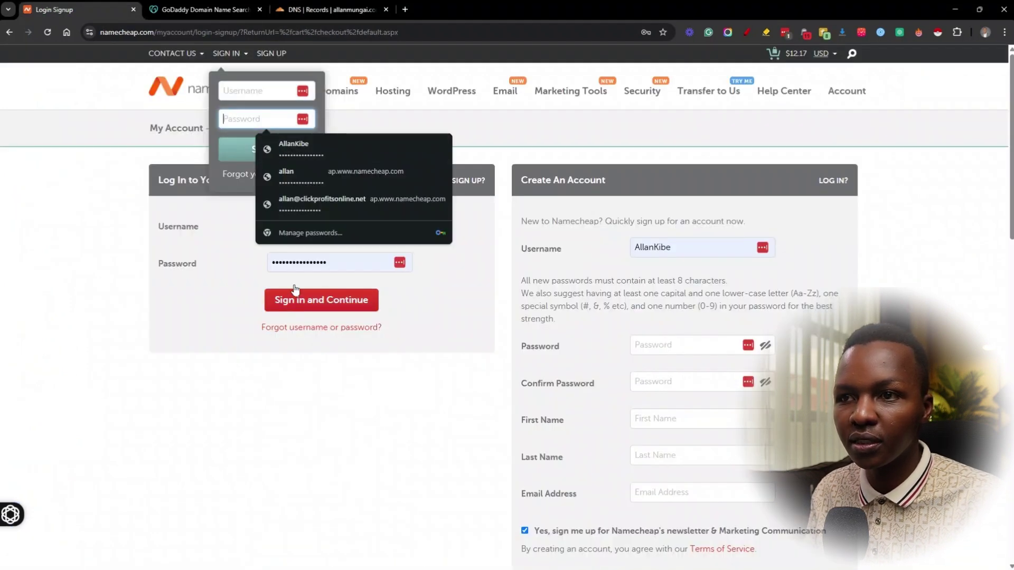
pyautogui.click(321, 299)
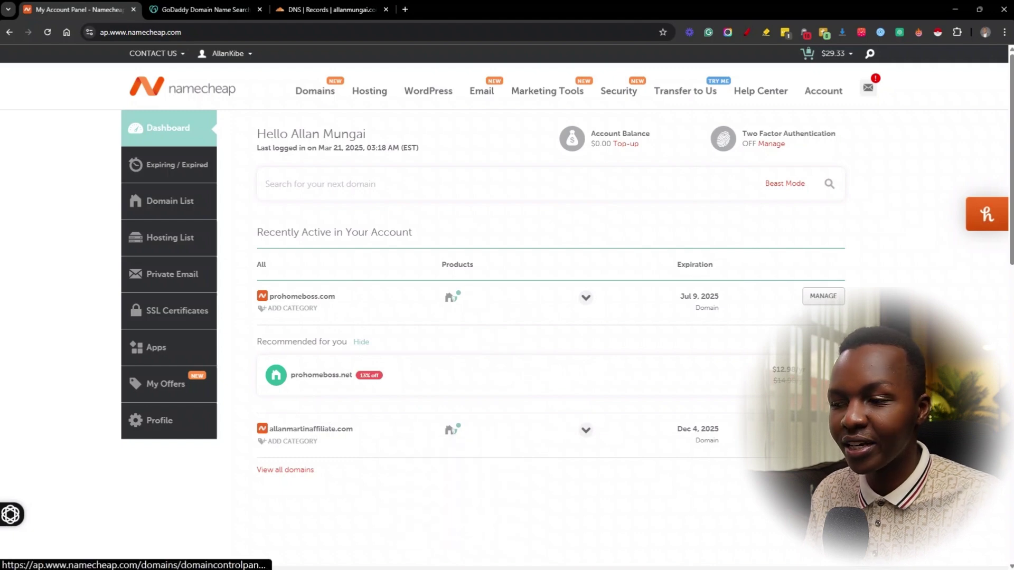
pyautogui.click(823, 429)
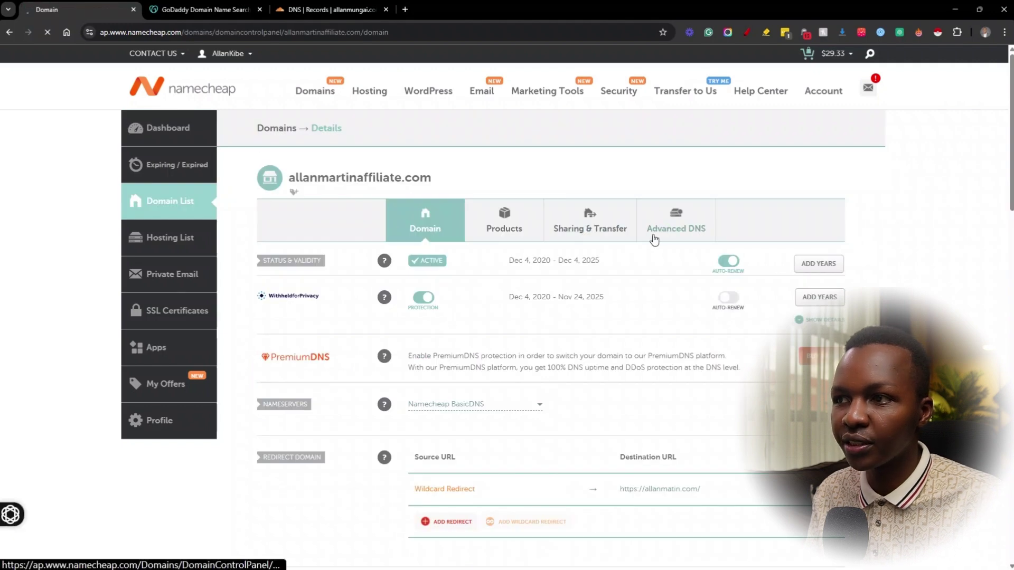
pyautogui.click(648, 239)
pyautogui.scroll(-4, 279, 412)
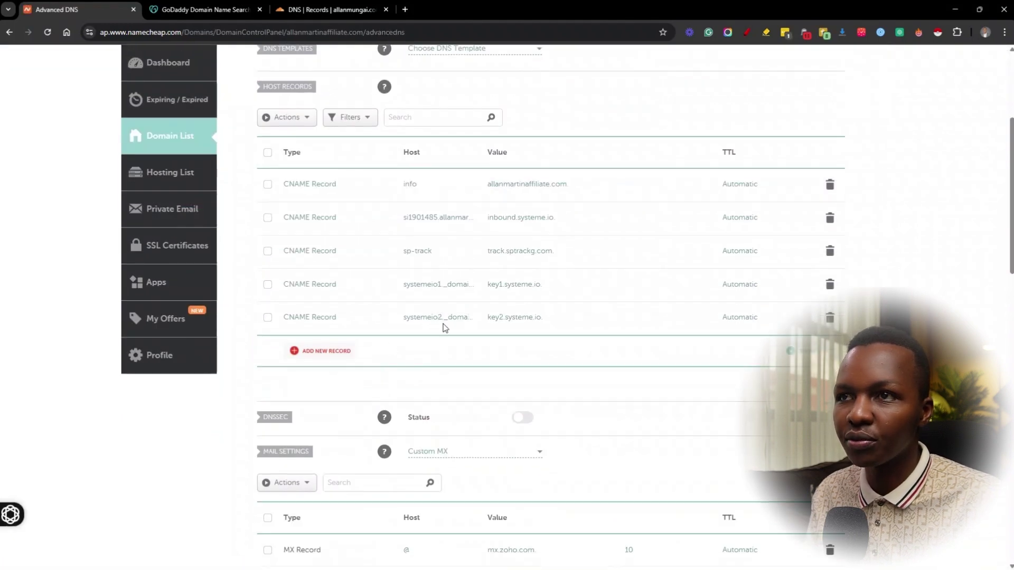
pyautogui.click(331, 10)
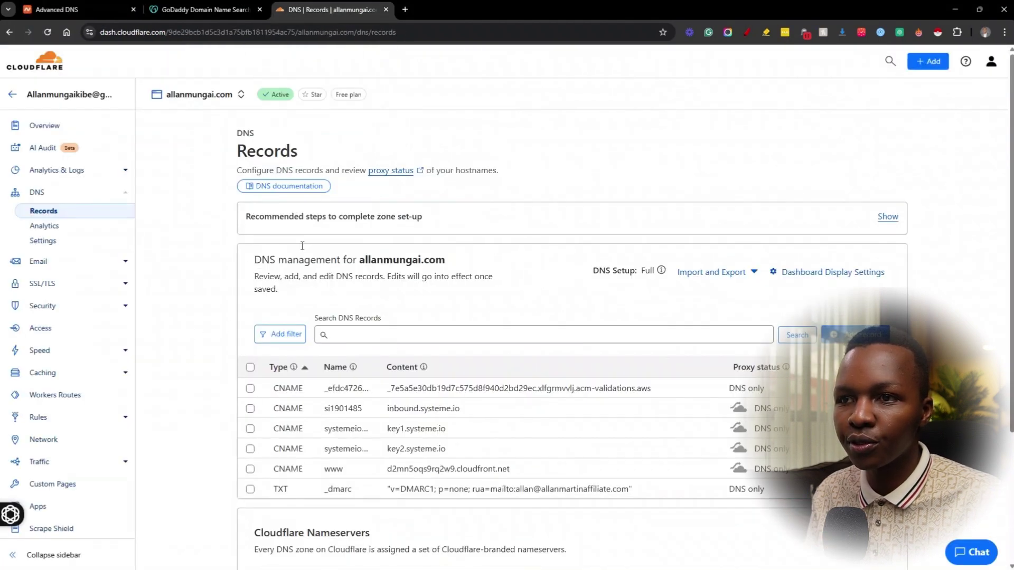
pyautogui.scroll(-2, 755, 338)
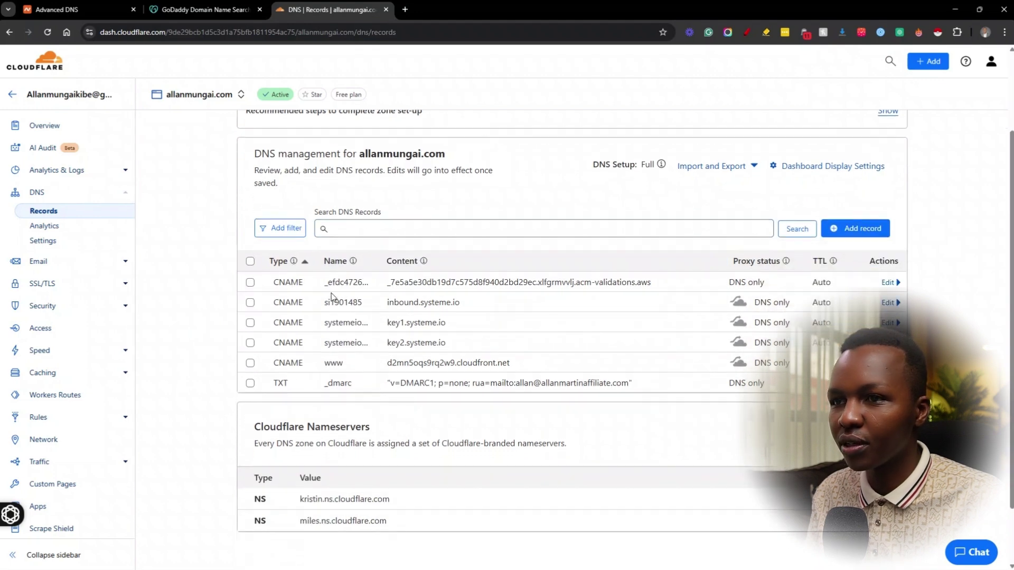
# Step: Start a new Cloudflare DNS record, and copy Zoho's zoho-verification TXT value and its host
pyautogui.click(847, 229)
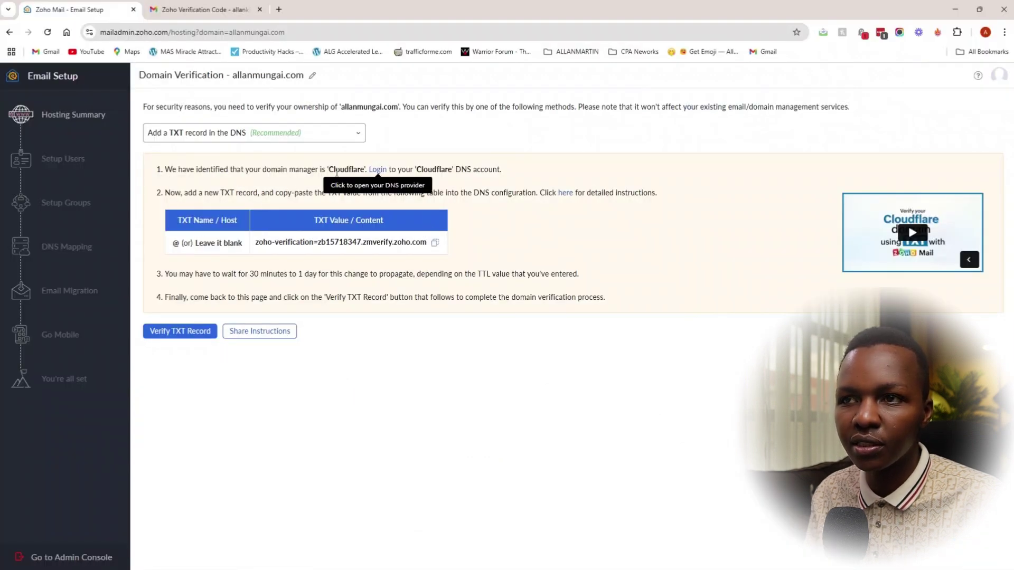
pyautogui.click(380, 173)
pyautogui.click(434, 242)
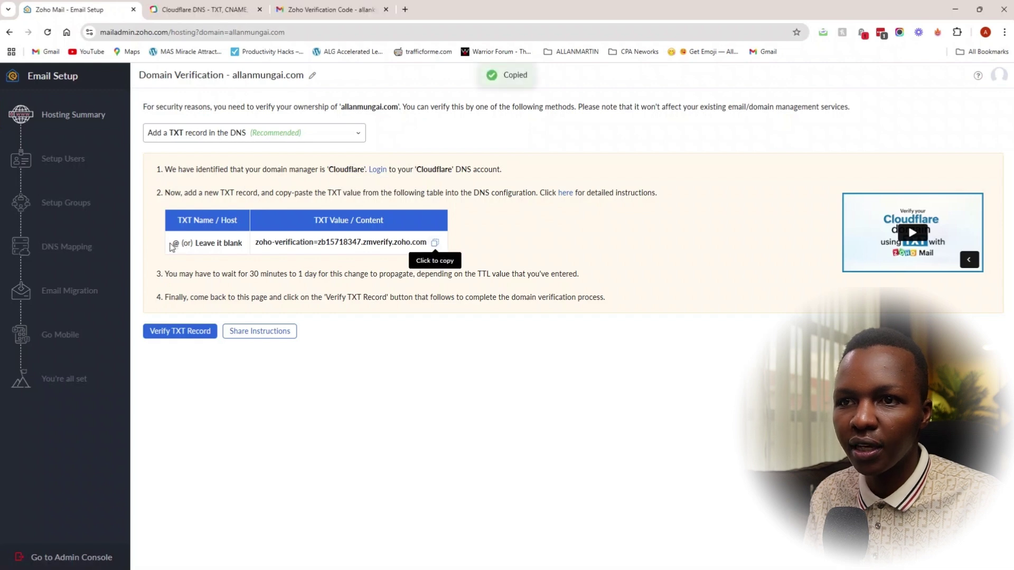
pyautogui.moveTo(172, 247); pyautogui.dragTo(244, 243)
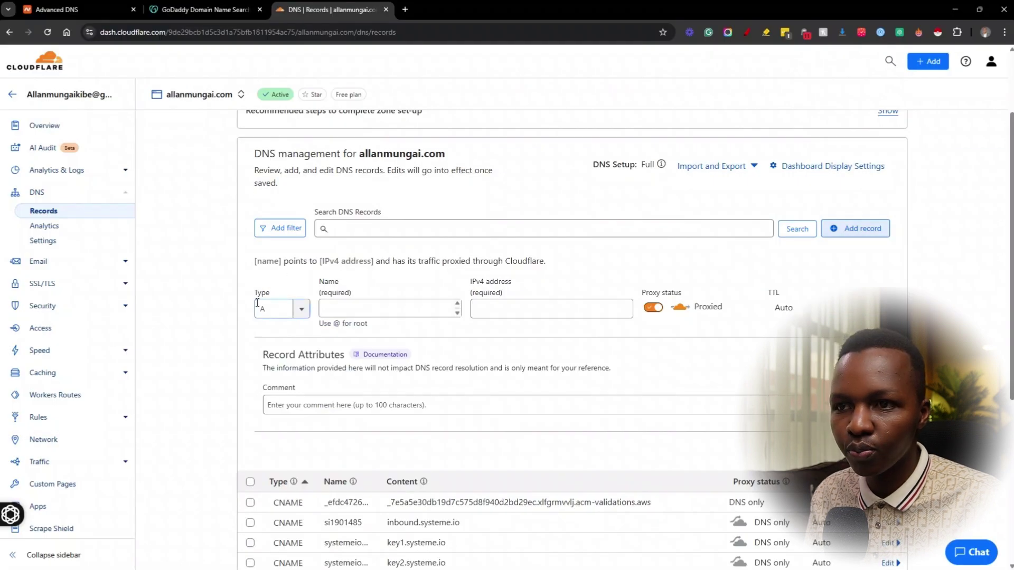
# Step: Create a Cloudflare TXT record named @ holding the pasted zoho-verification value
pyautogui.click(297, 308)
pyautogui.scroll(-3, 285, 390)
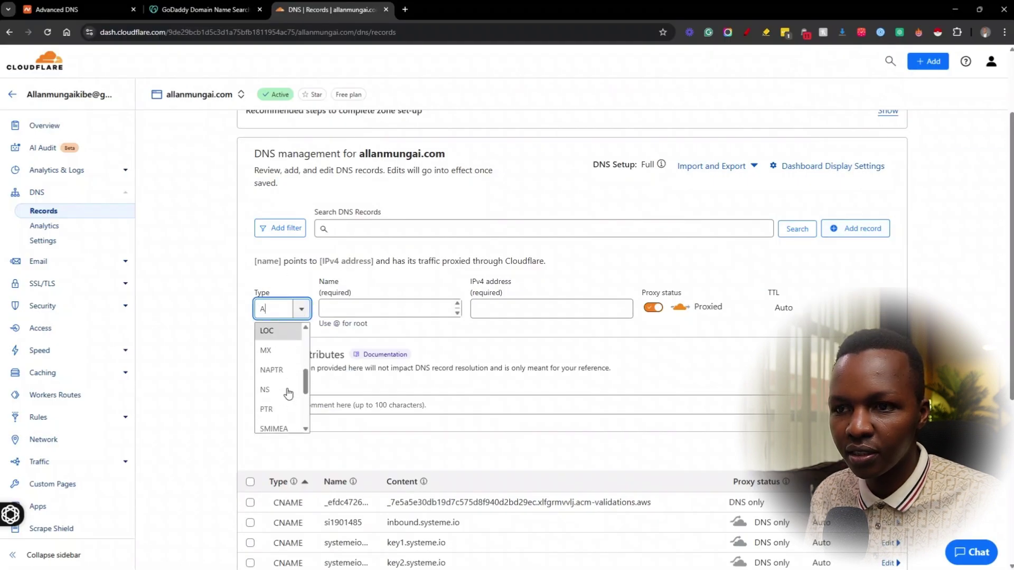
pyautogui.scroll(-3, 288, 393)
pyautogui.click(271, 429)
pyautogui.click(363, 307)
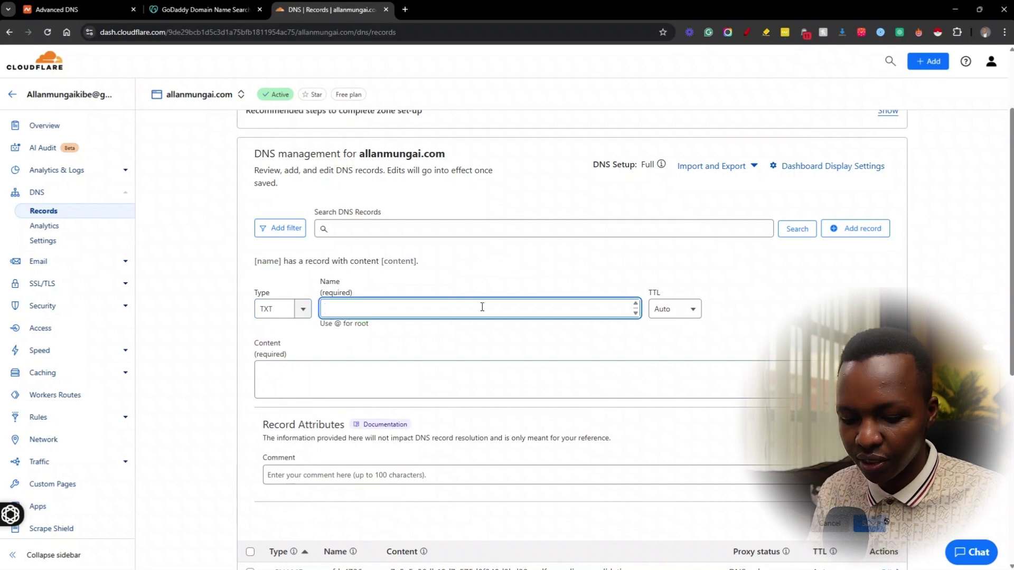
pyautogui.write('@')
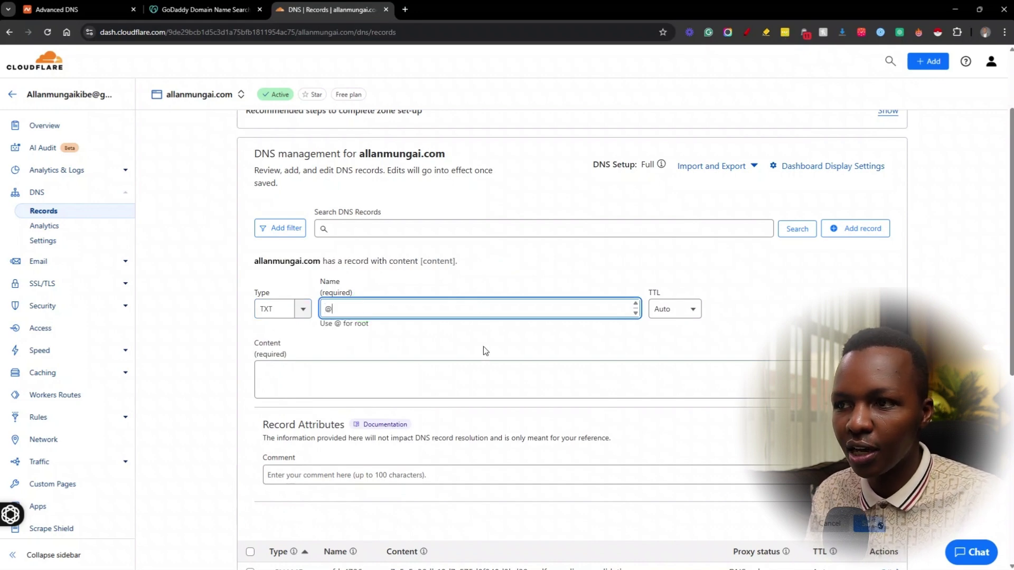
pyautogui.click(442, 388)
pyautogui.rightClick(434, 387)
pyautogui.click(492, 241)
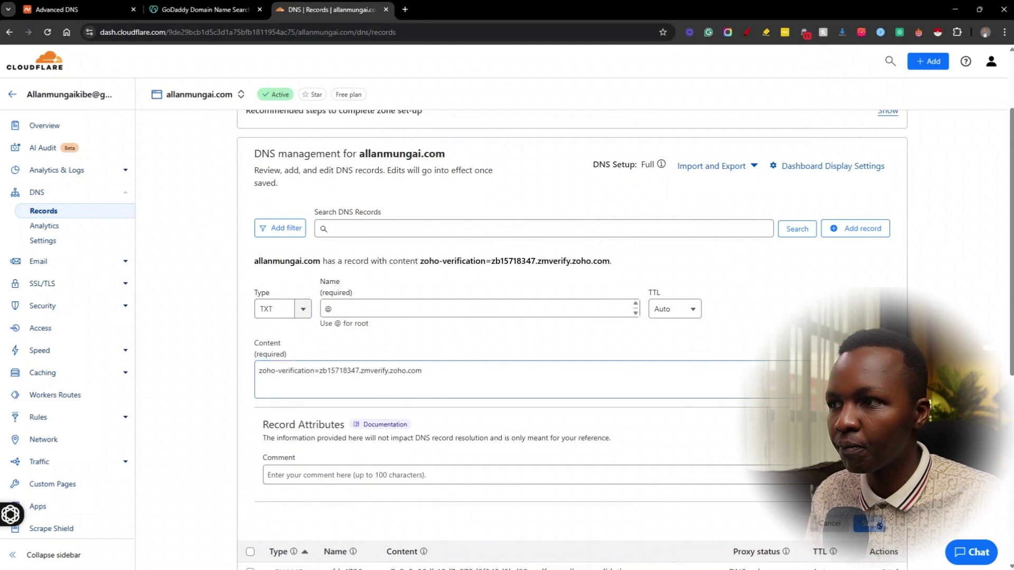
pyautogui.scroll(-2, 879, 526)
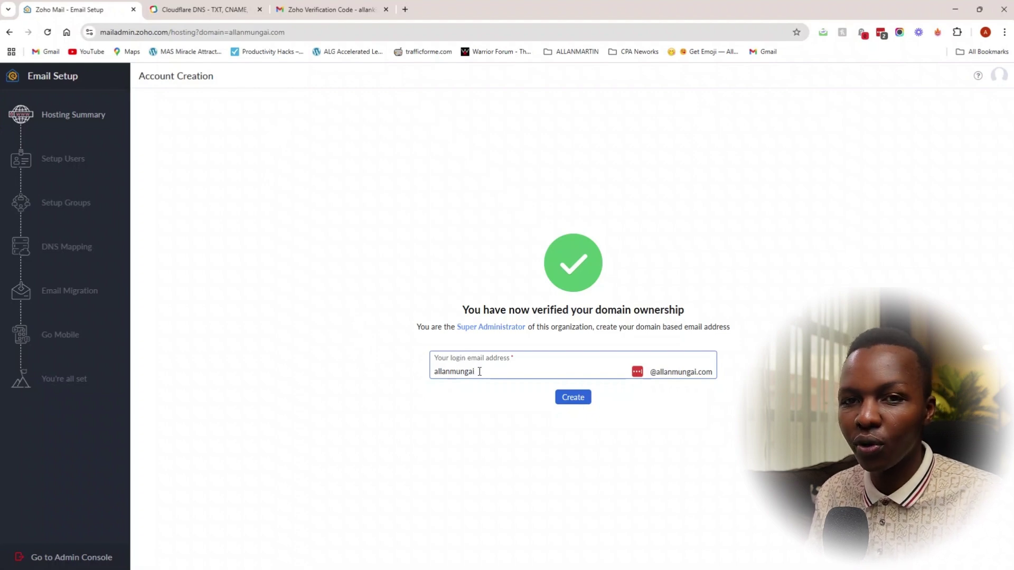
# Step: Replace the suggested login username with hello and create the mailbox
pyautogui.click(479, 371)
pyautogui.moveTo(476, 369); pyautogui.dragTo(401, 368)
pyautogui.press('BackSpace')
pyautogui.write('hello')
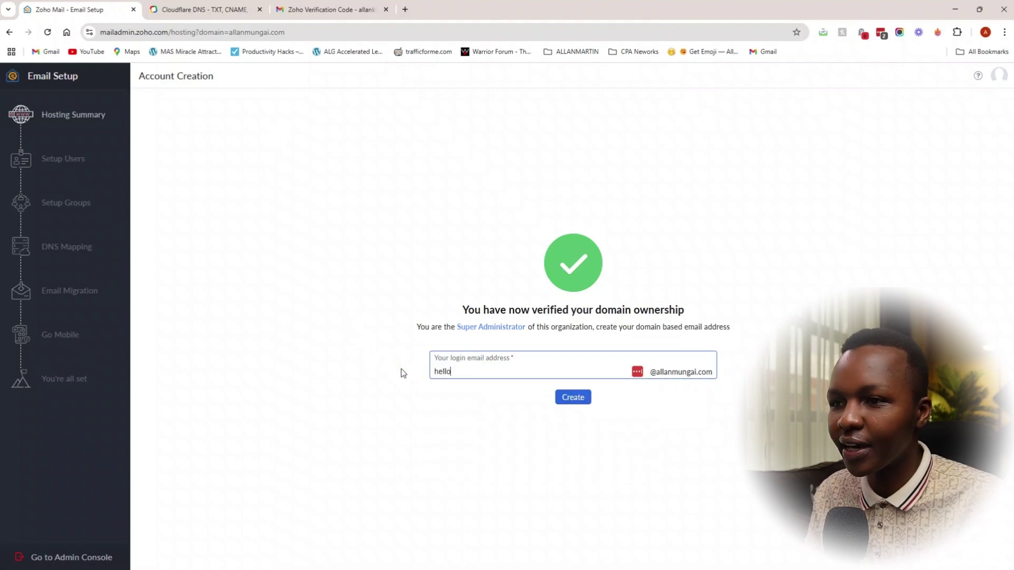
pyautogui.click(574, 399)
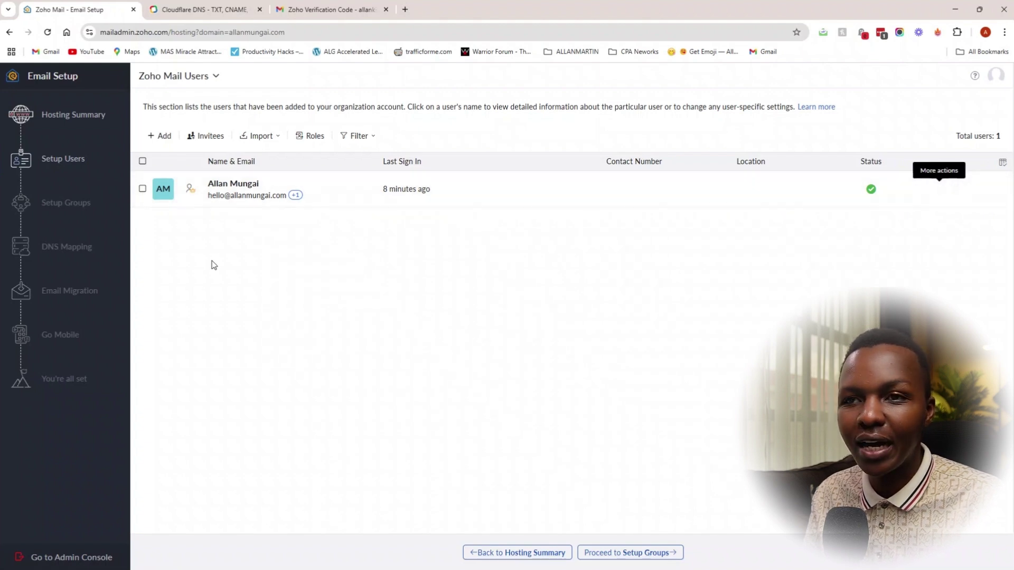
pyautogui.click(160, 135)
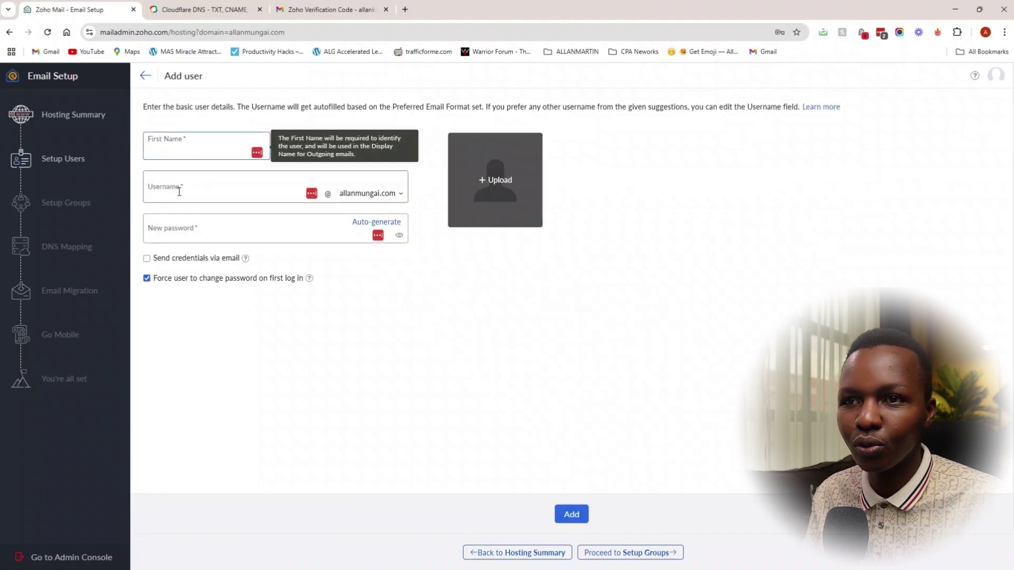
pyautogui.click(179, 191)
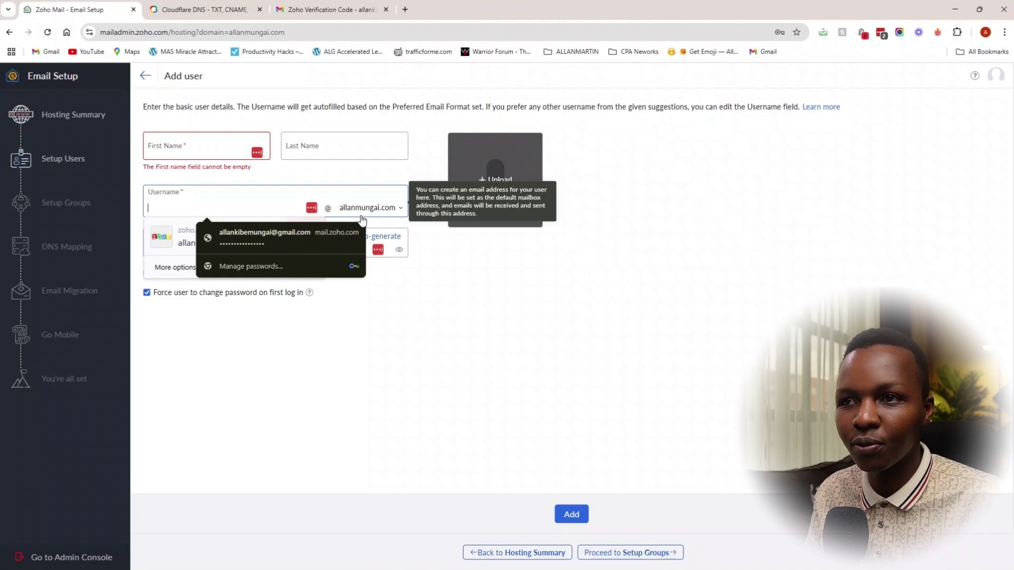
pyautogui.click(305, 145)
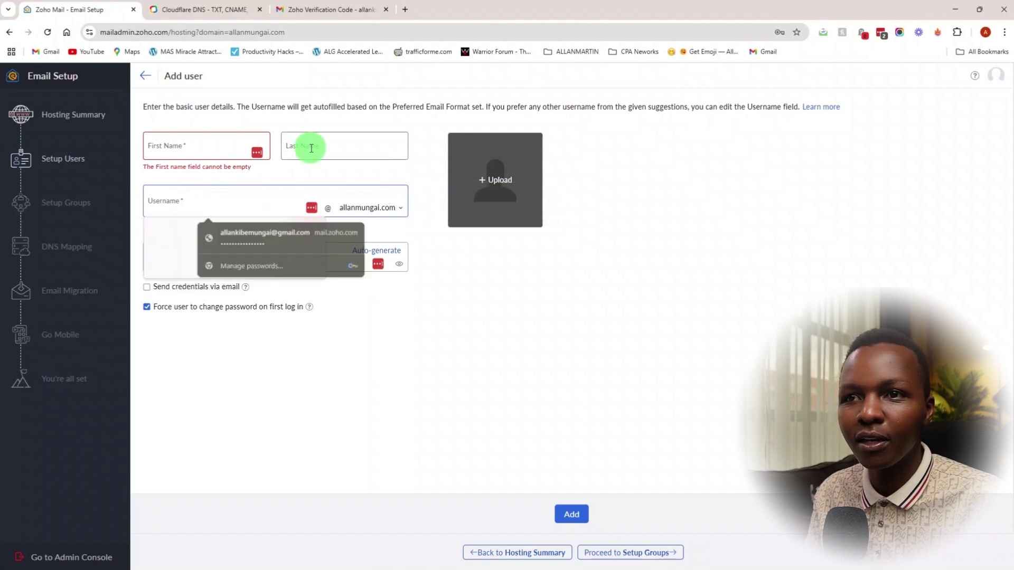
pyautogui.click(183, 262)
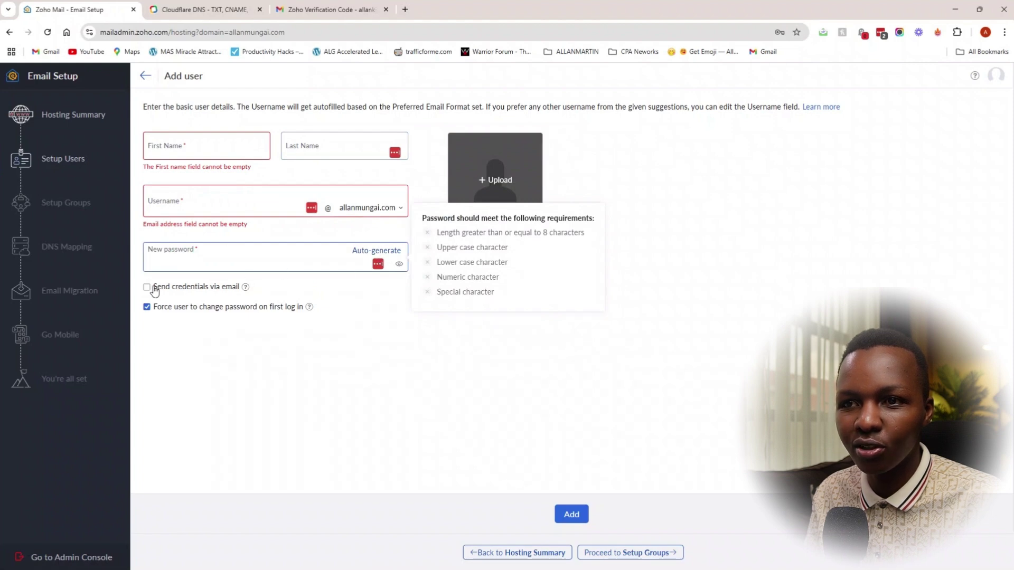
pyautogui.click(264, 287)
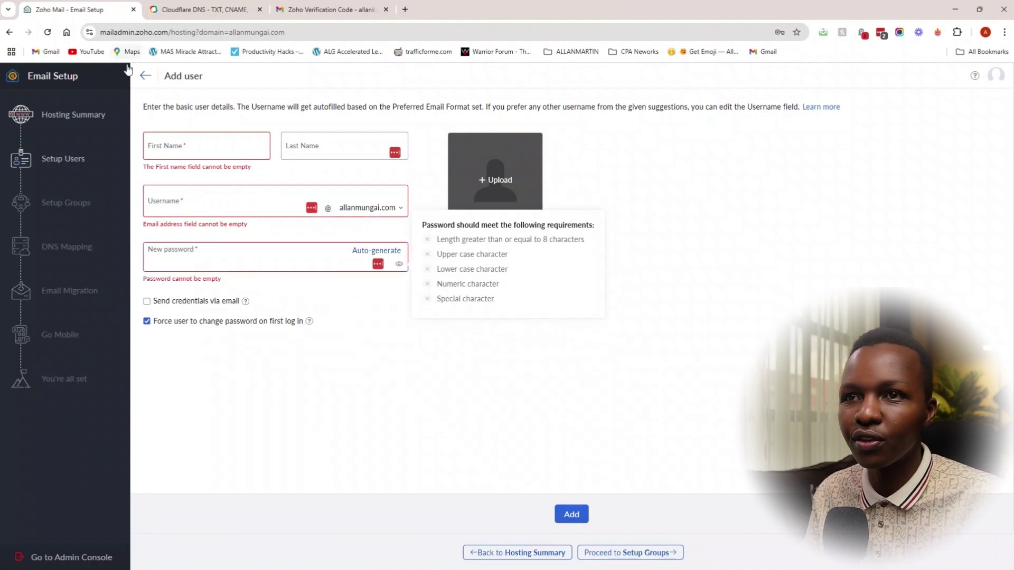
pyautogui.click(145, 77)
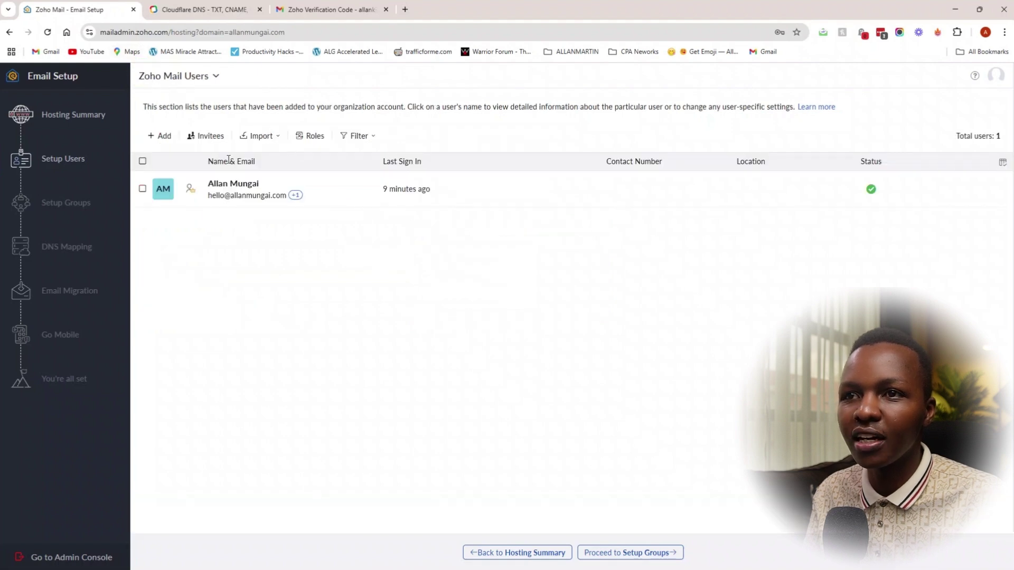
pyautogui.click(209, 138)
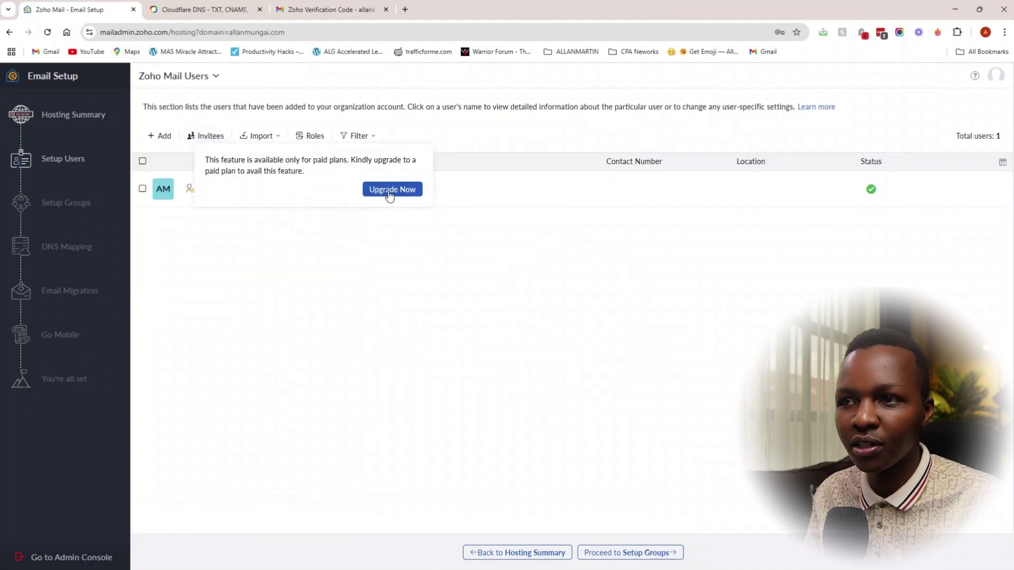
pyautogui.click(400, 237)
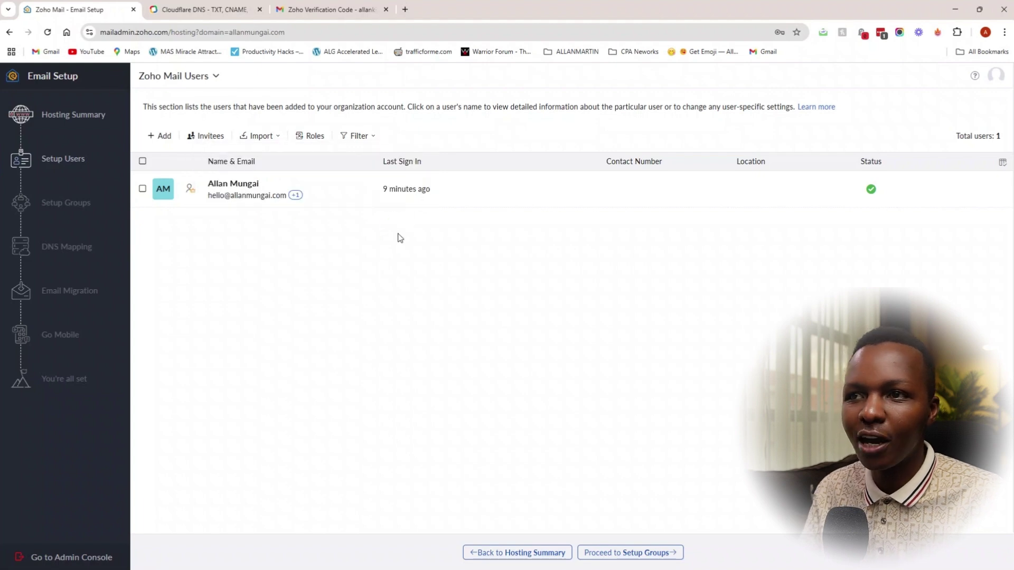
# Step: Skip groups to reach the manual DNS records and copy the MX server mx.zoho.com
pyautogui.click(639, 551)
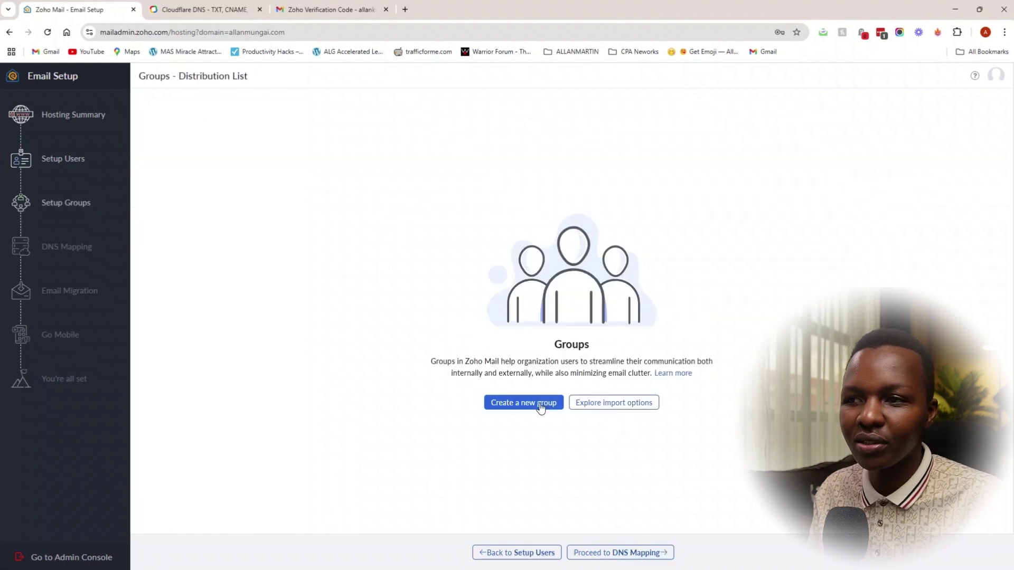
pyautogui.click(622, 553)
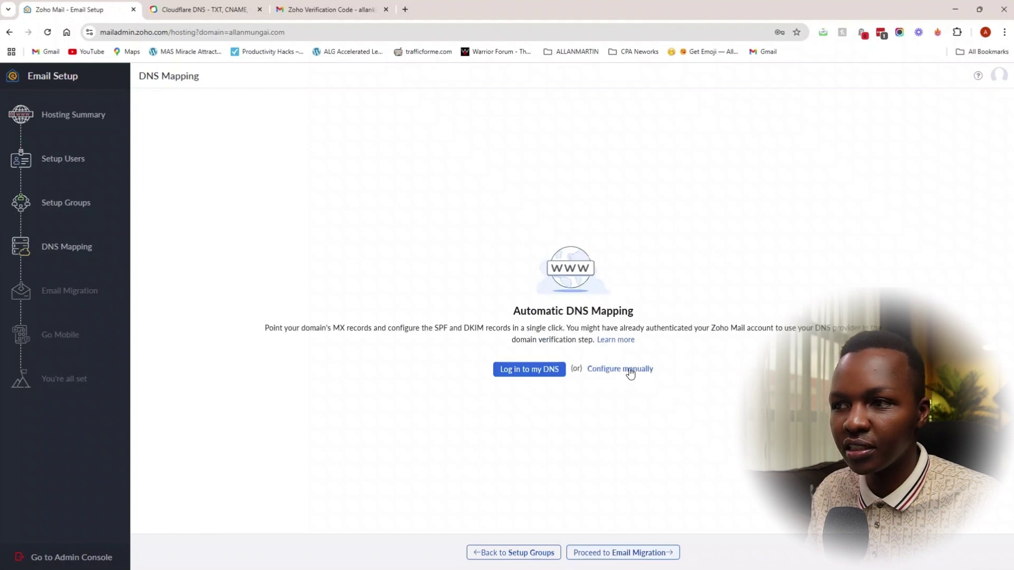
pyautogui.click(625, 372)
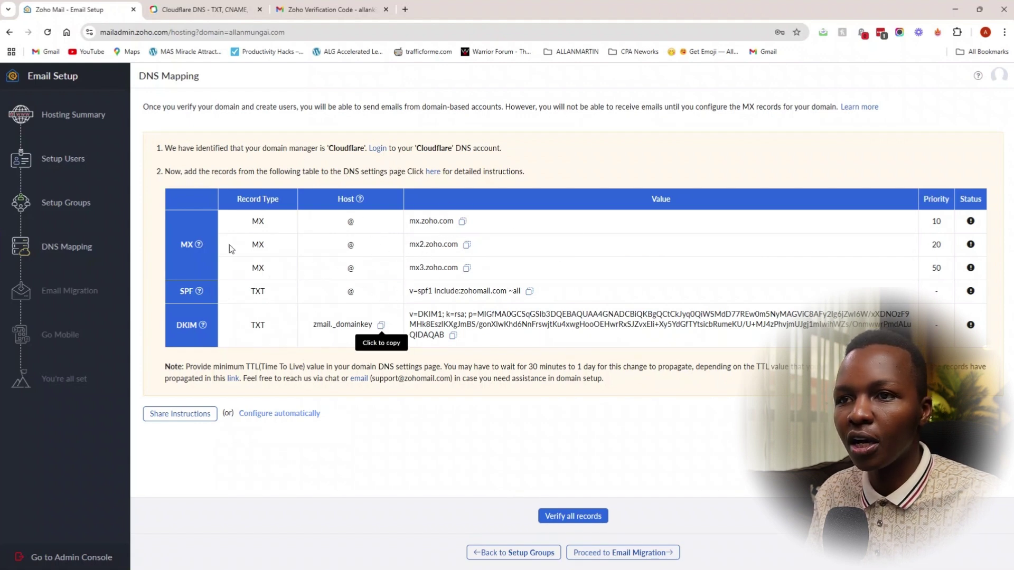
pyautogui.doubleClick(268, 224)
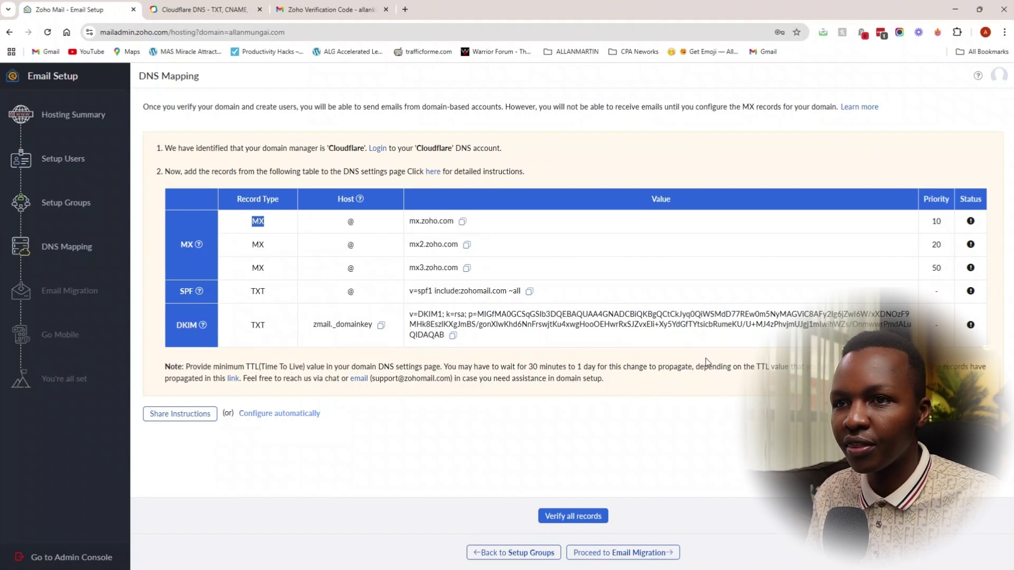
pyautogui.click(463, 221)
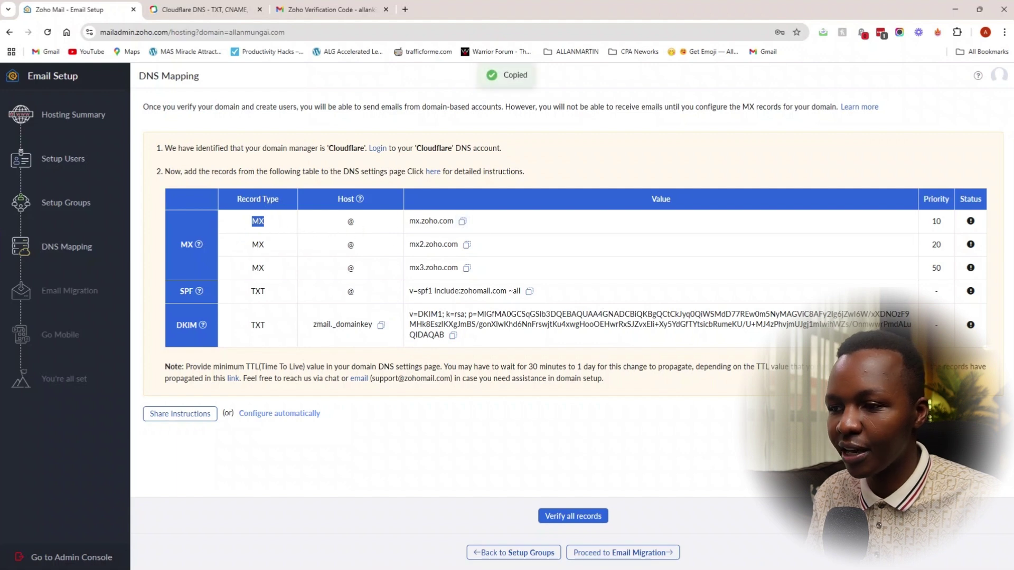
# Step: Start a new Cloudflare MX record with mx.zoho.com pasted as the mail server
pyautogui.hotkey('alt', 'Tab')
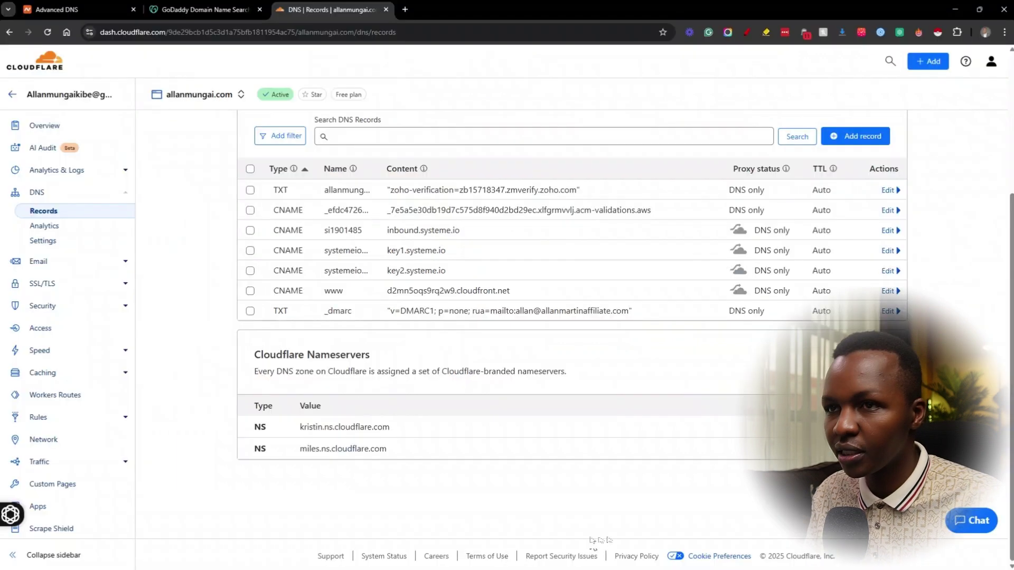
pyautogui.click(855, 136)
pyautogui.click(282, 216)
pyautogui.scroll(-2, 292, 306)
pyautogui.scroll(-2, 291, 306)
pyautogui.click(274, 309)
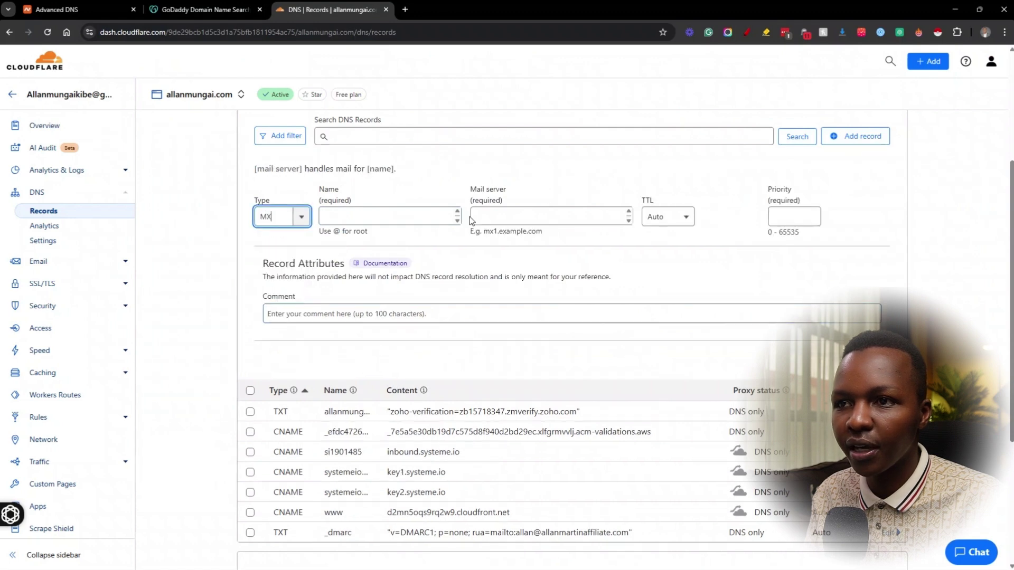
pyautogui.rightClick(539, 216)
pyautogui.click(575, 335)
pyautogui.click(322, 214)
# Step: Copy priority 10 from Zoho's first MX row into the Cloudflare Priority field
pyautogui.hotkey('alt', 'Tab')
pyautogui.click(938, 221)
pyautogui.doubleClick(938, 222)
pyautogui.rightClick(940, 222)
pyautogui.click(800, 228)
pyautogui.hotkey('alt', 'Tab')
pyautogui.click(786, 216)
pyautogui.rightClick(776, 216)
pyautogui.click(807, 296)
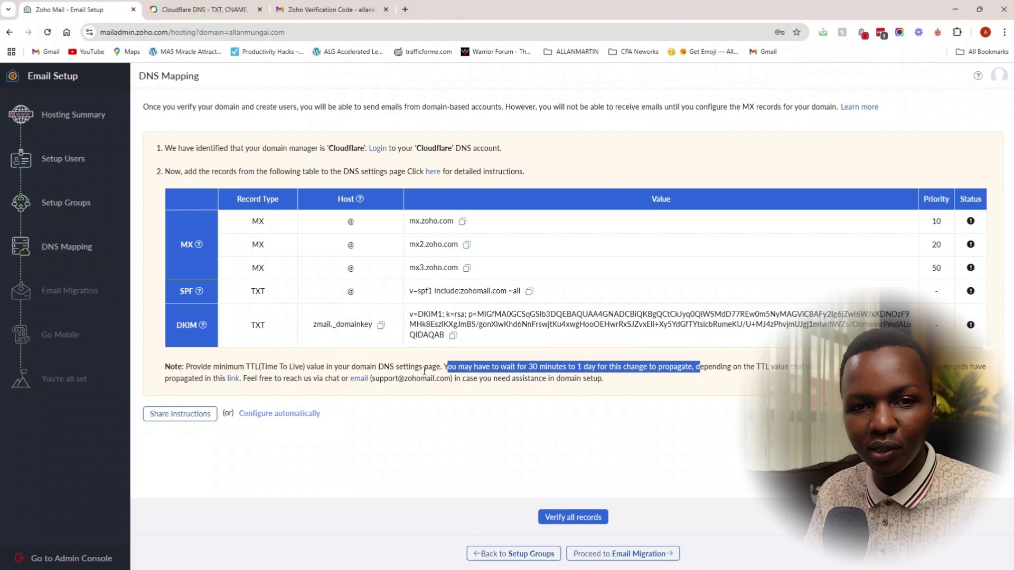
# Step: Verify all DNS records, pass Email Migration, and browse the Zoho mobile apps page
pyautogui.click(545, 517)
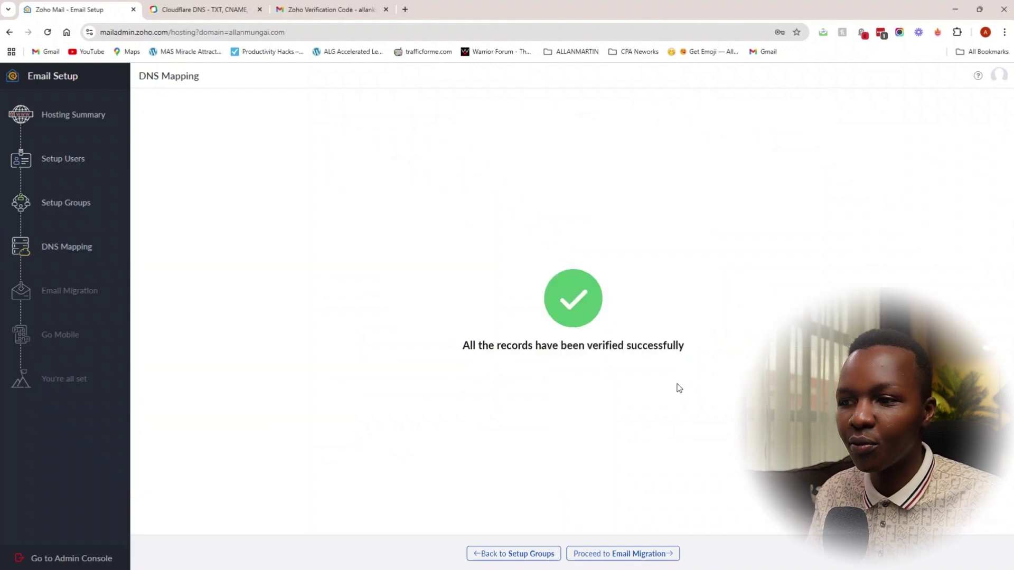
pyautogui.click(646, 558)
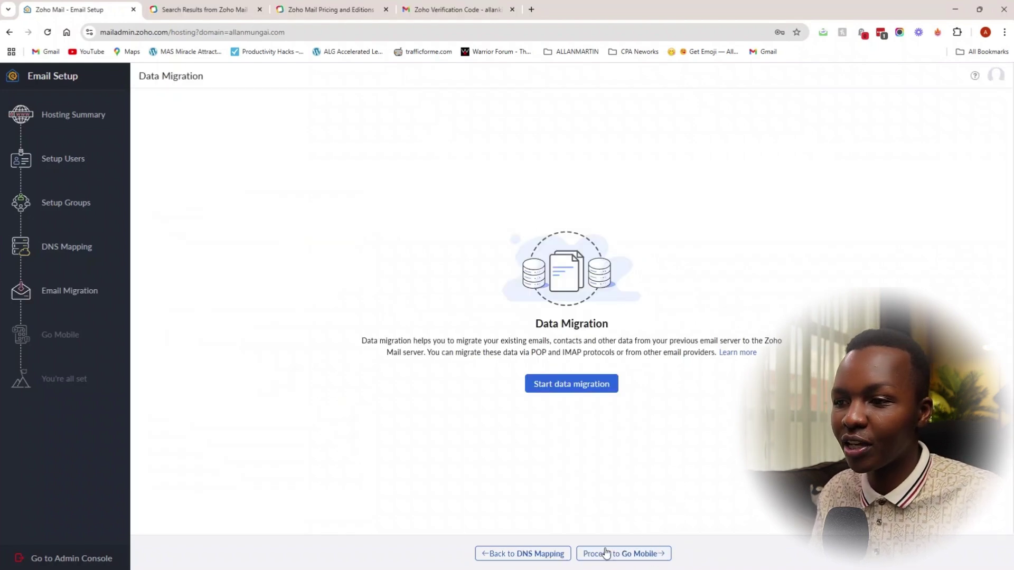
pyautogui.click(650, 554)
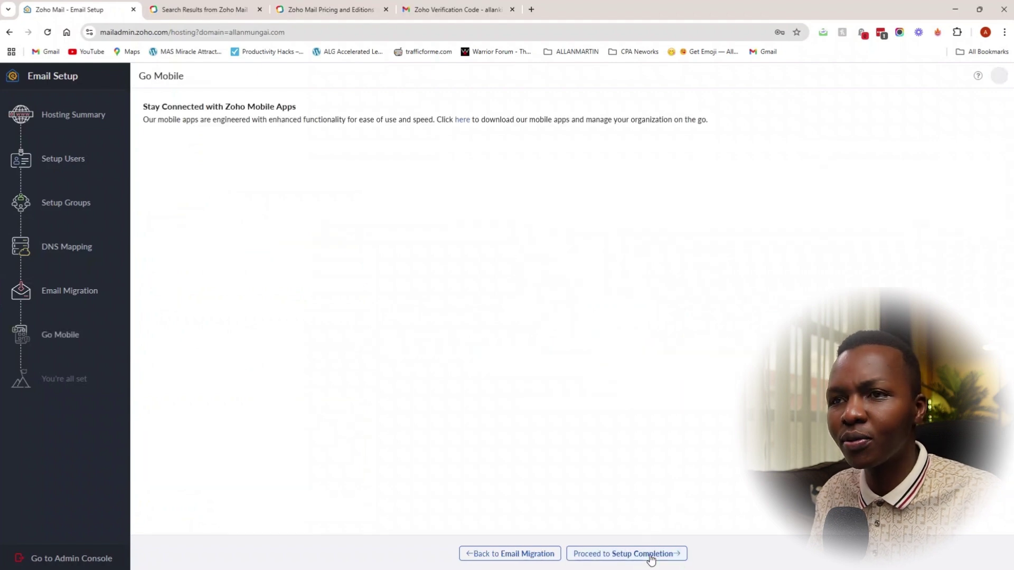
pyautogui.click(461, 120)
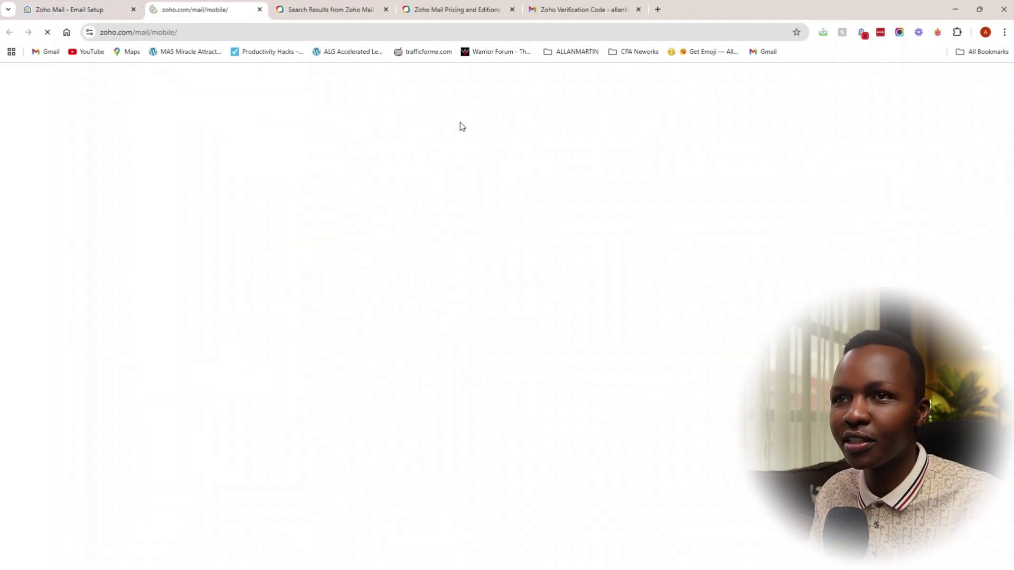
pyautogui.scroll(-3, 505, 212)
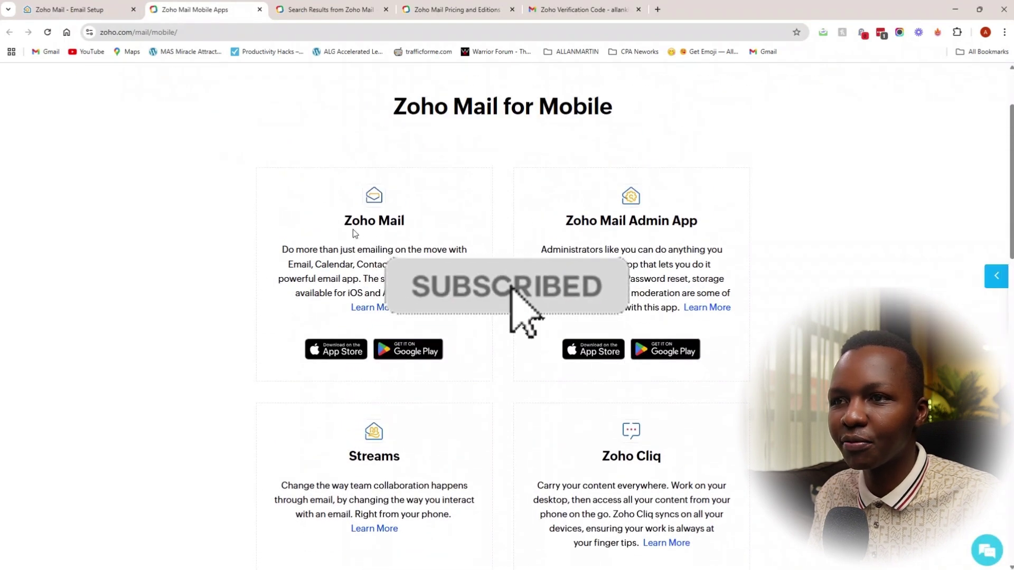
pyautogui.moveTo(542, 226); pyautogui.dragTo(704, 219)
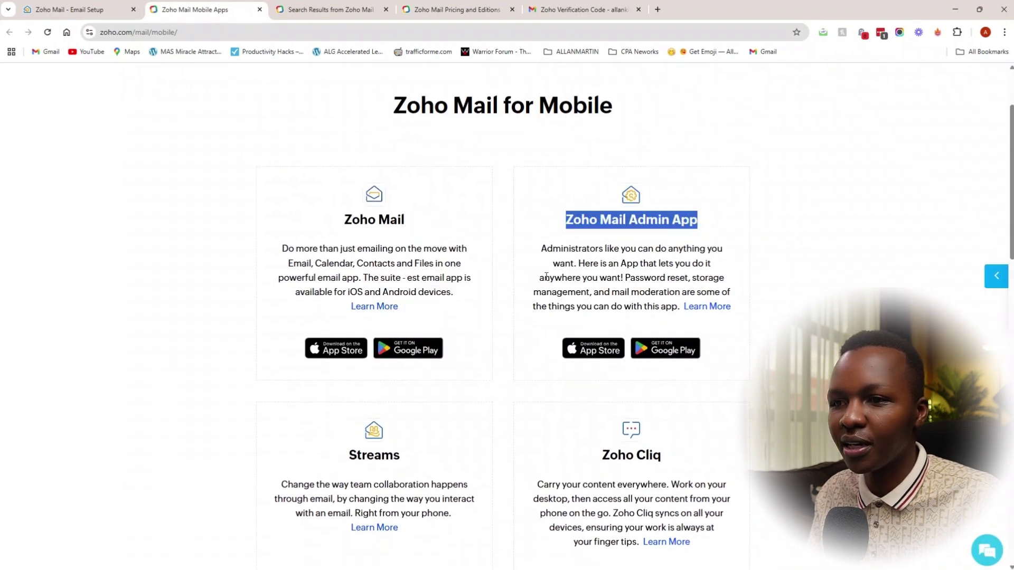
pyautogui.click(90, 9)
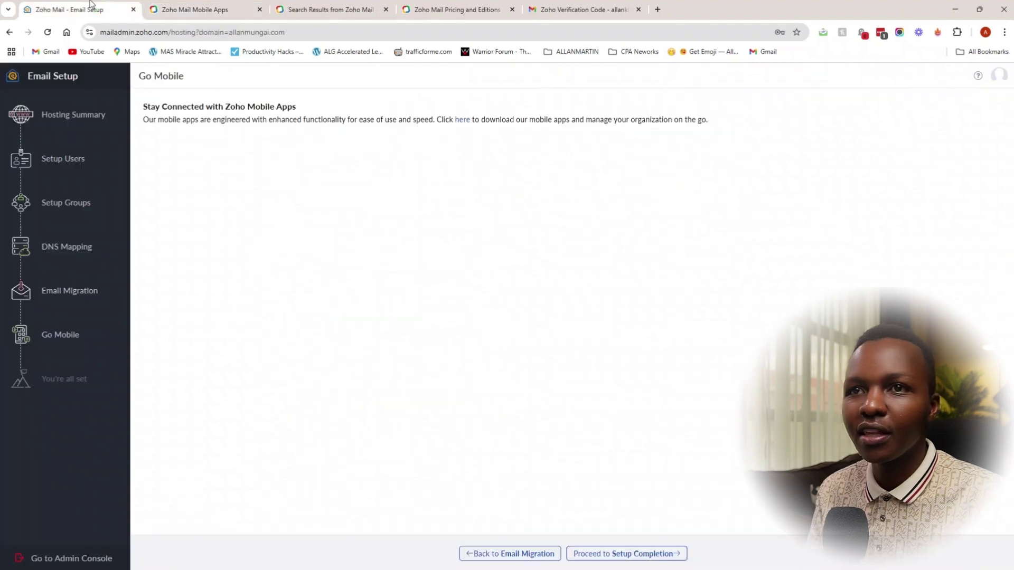
# Step: Complete the setup wizard and open the new mailbox's inbox
pyautogui.click(640, 551)
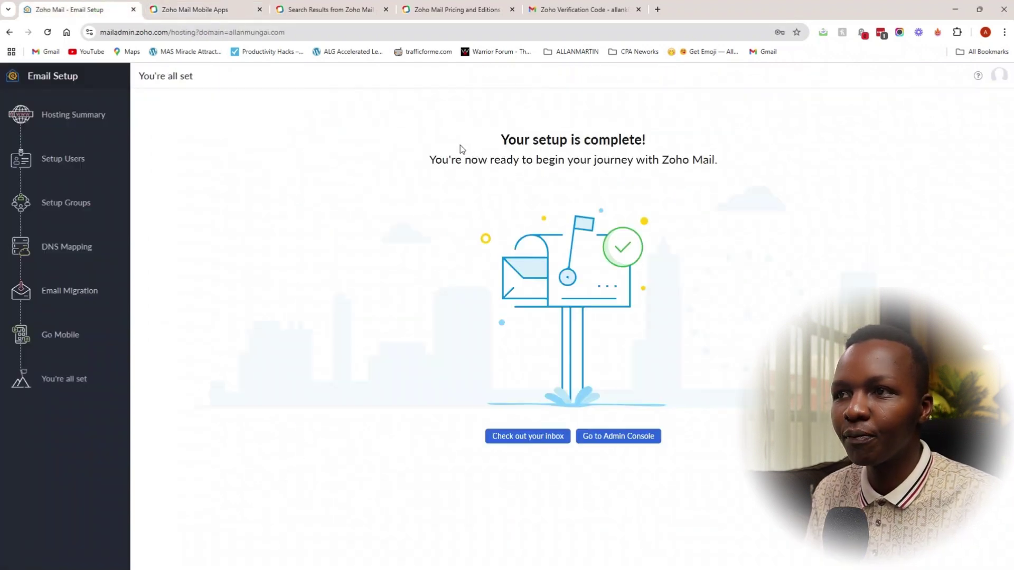
pyautogui.moveTo(462, 140); pyautogui.dragTo(671, 139)
pyautogui.click(525, 440)
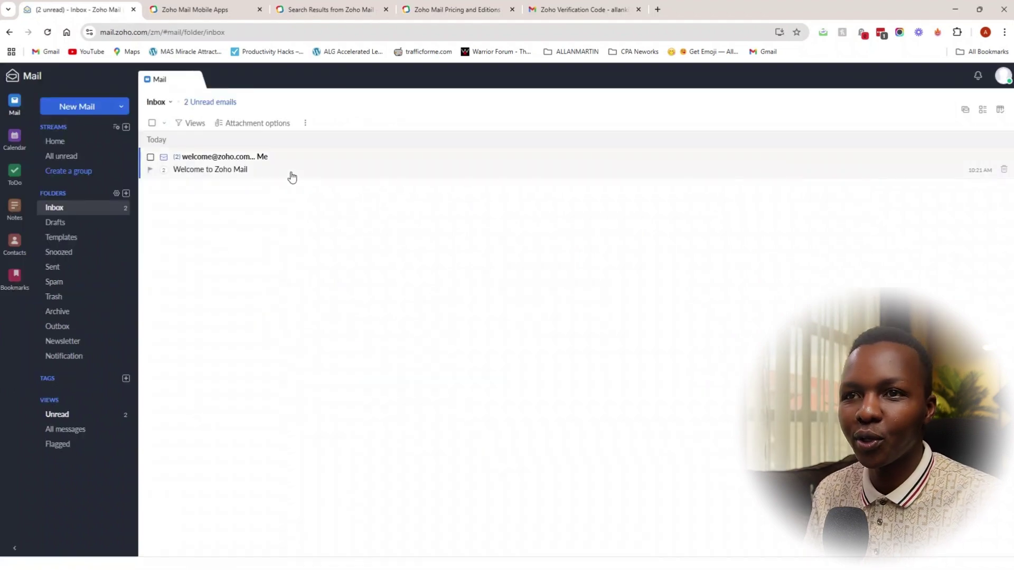
# Step: Open the Welcome to Zoho Mail email and advance through locale settings to the signature slide
pyautogui.click(311, 167)
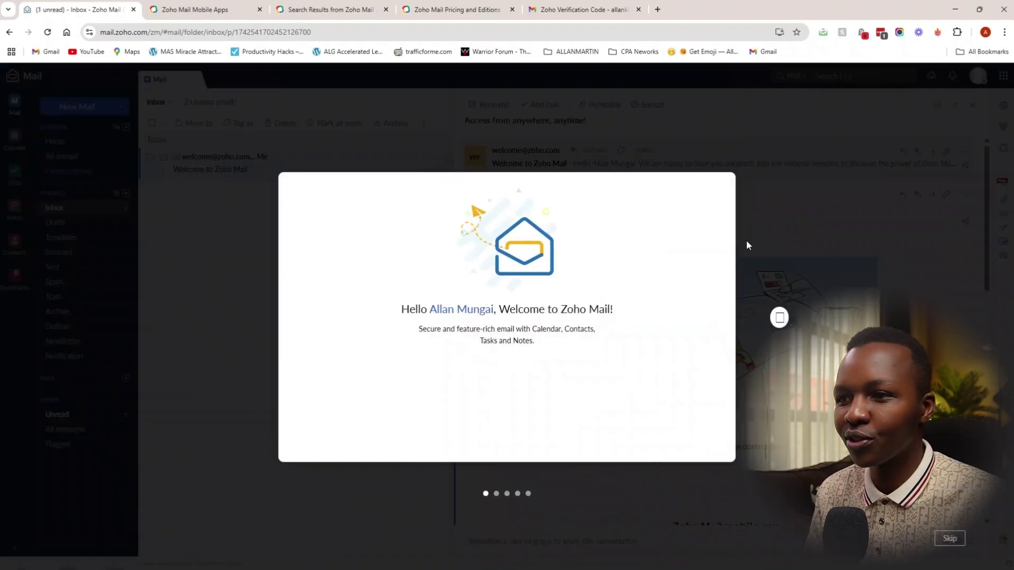
pyautogui.click(780, 317)
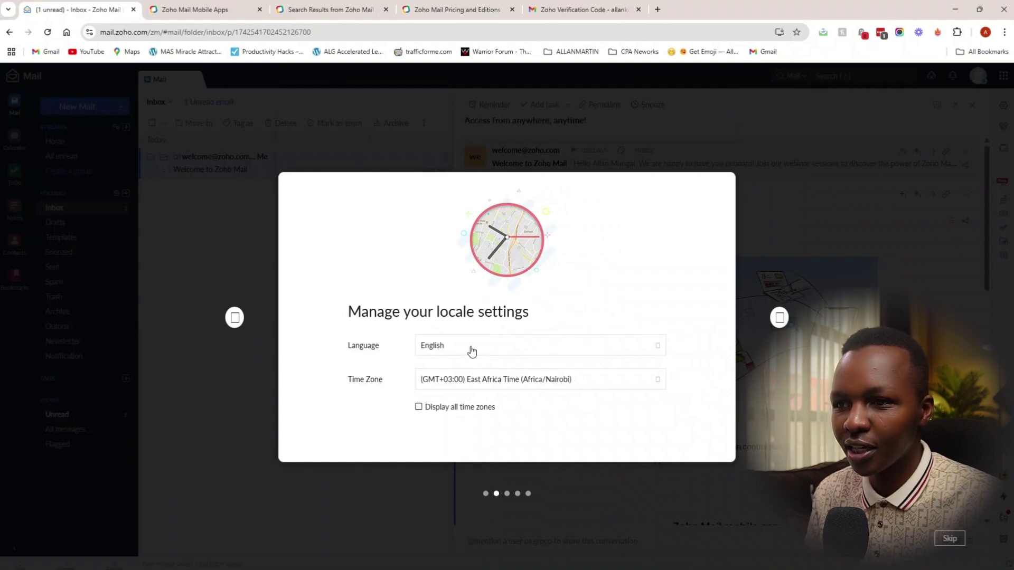
pyautogui.press('Left')
pyautogui.click(779, 317)
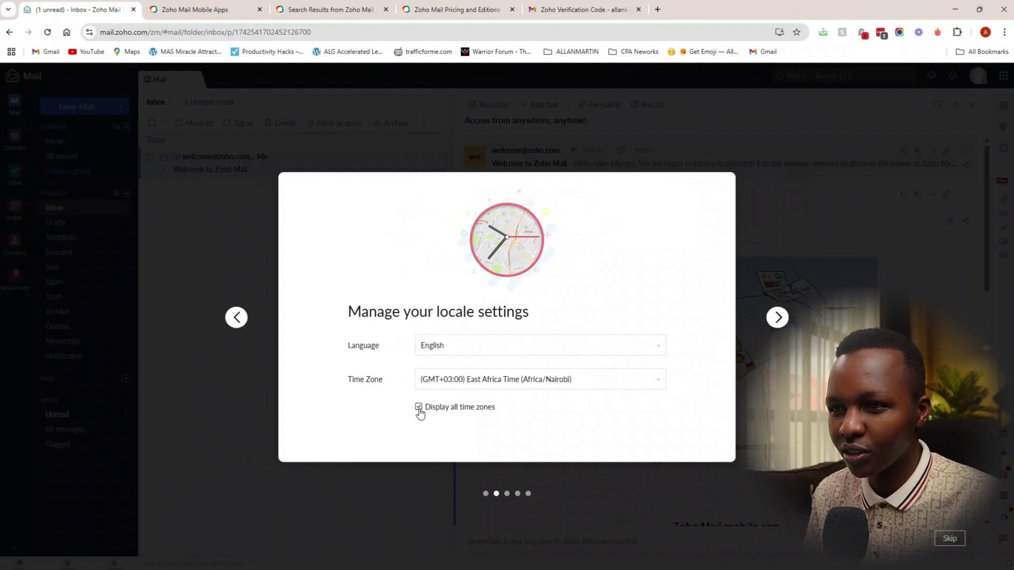
pyautogui.click(774, 320)
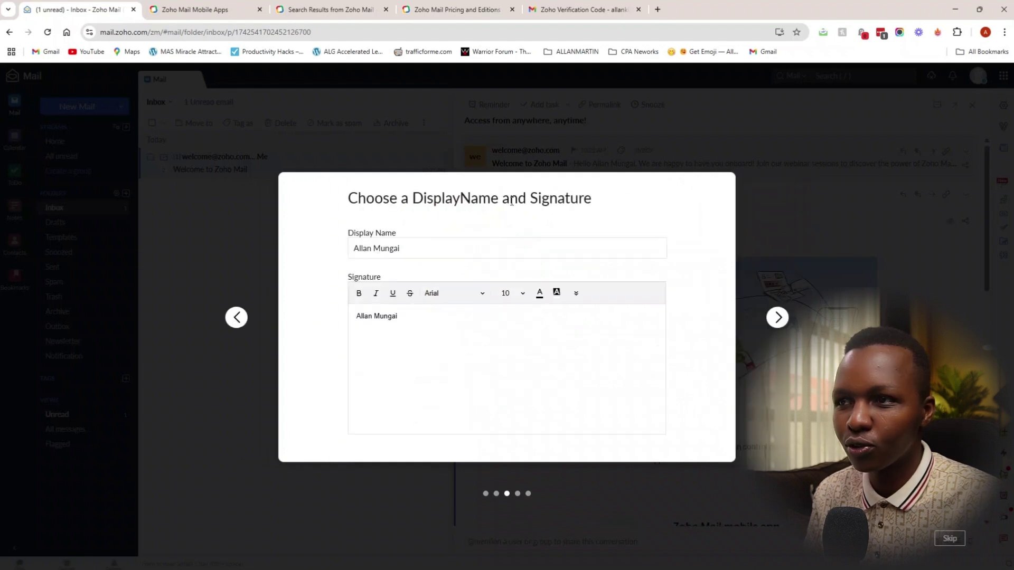
# Step: Paste the domain email address under the signature name and make the signature italic
pyautogui.click(437, 314)
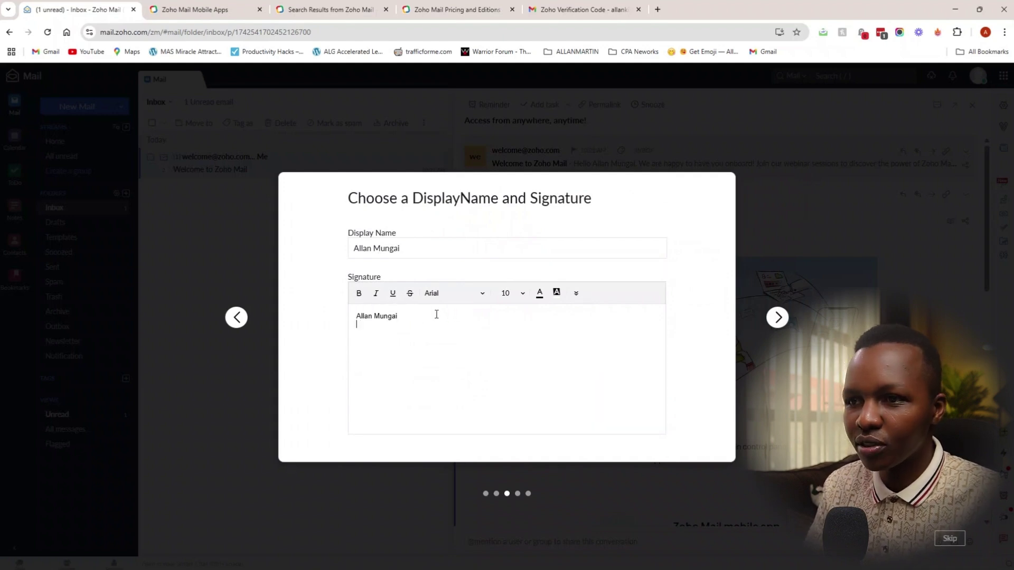
pyautogui.hotkey('ctrl', 'v')
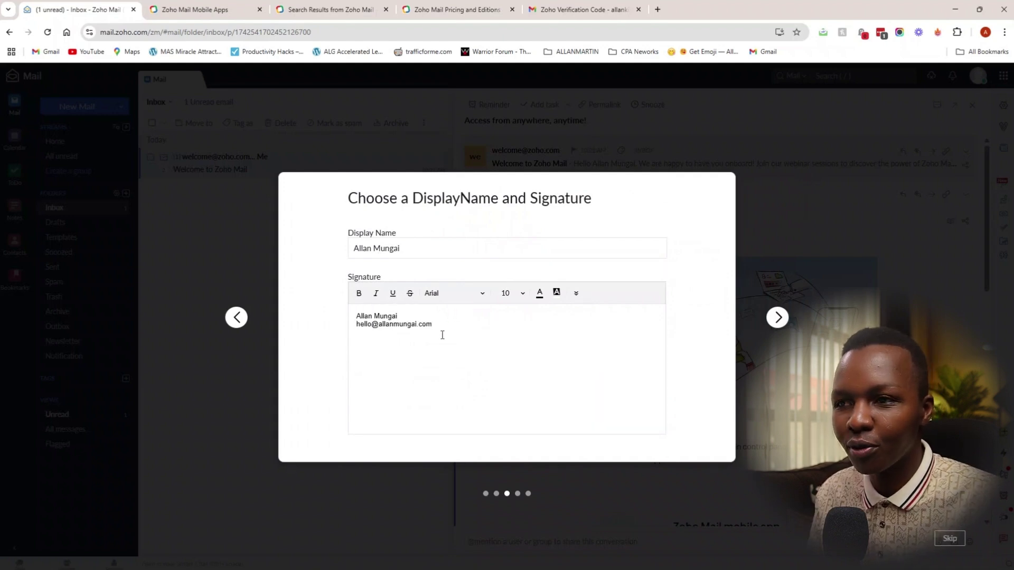
pyautogui.moveTo(441, 326); pyautogui.dragTo(319, 326)
pyautogui.hotkey('ctrl', 'i')
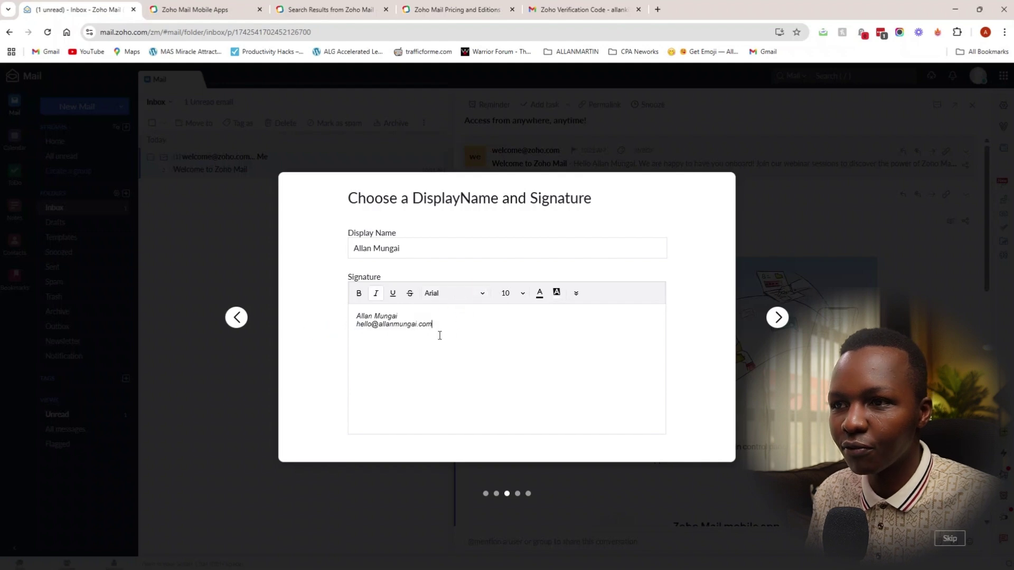
pyautogui.moveTo(439, 332); pyautogui.dragTo(341, 323)
pyautogui.hotkey('ctrl', 'a')
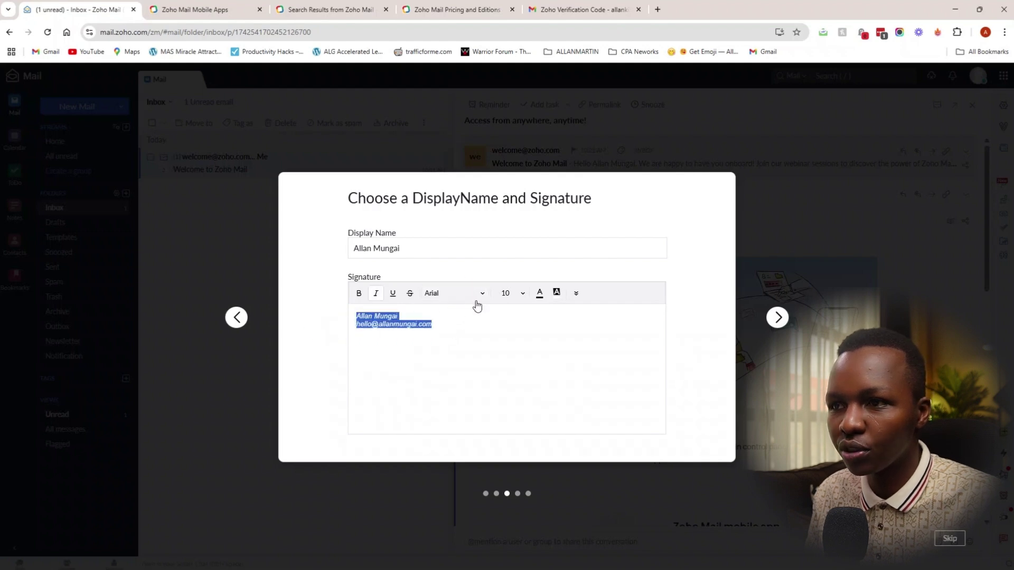
pyautogui.click(524, 324)
pyautogui.click(576, 293)
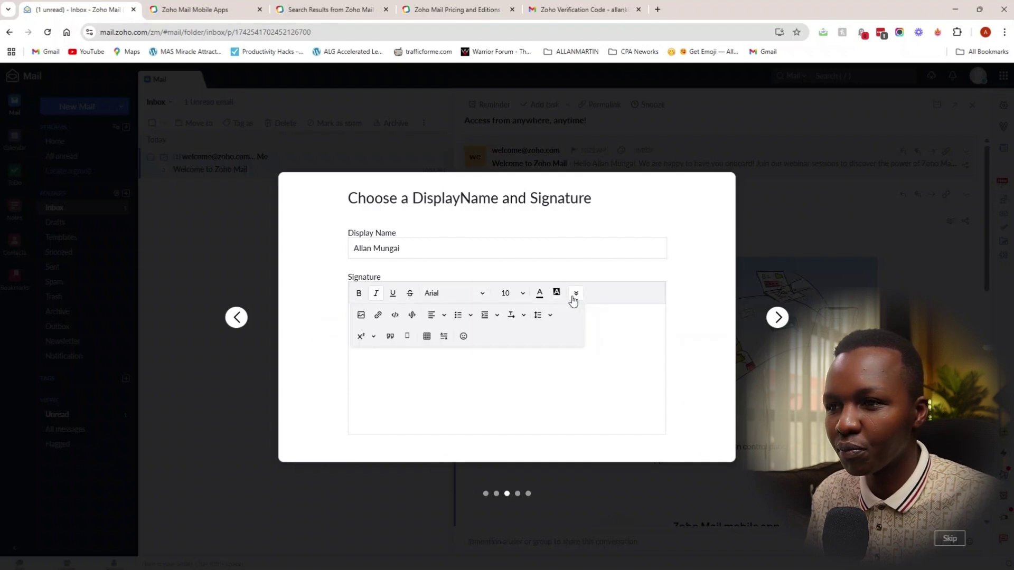
# Step: Pick the dark green inbox theme, finish onboarding, and look over the mailbox
pyautogui.click(777, 317)
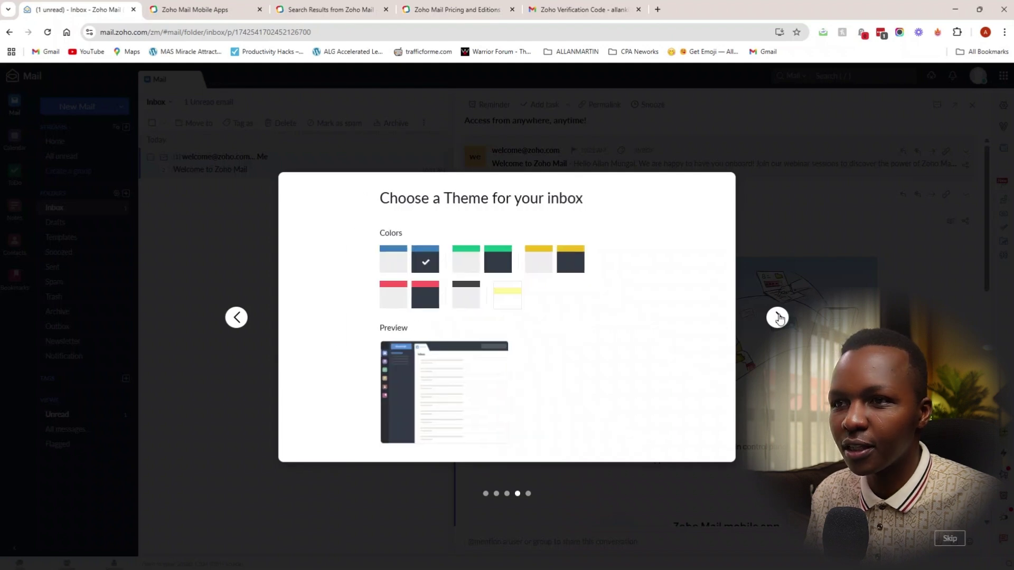
pyautogui.click(385, 258)
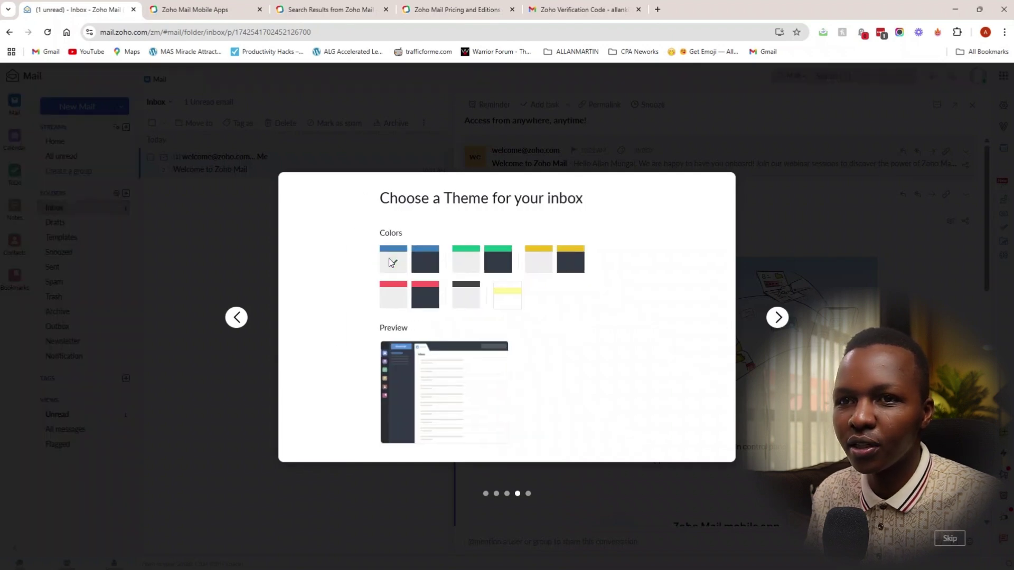
pyautogui.click(505, 262)
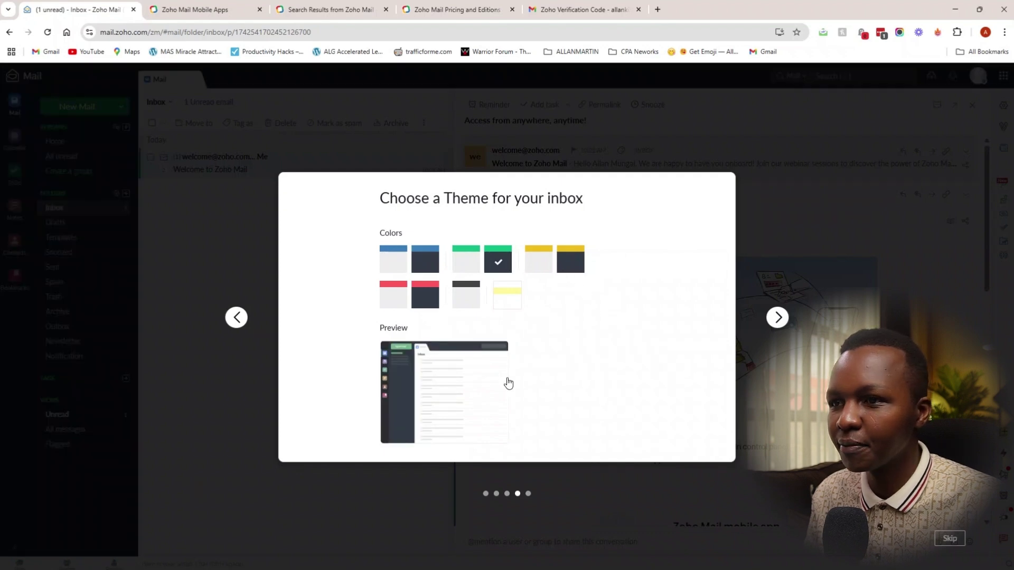
pyautogui.click(776, 317)
pyautogui.click(516, 395)
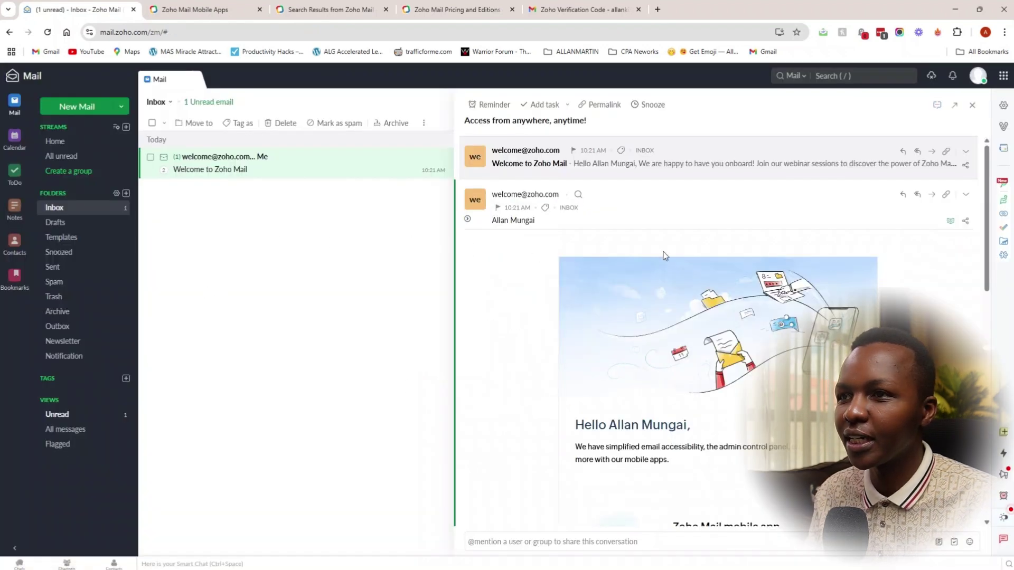
pyautogui.scroll(-10, 551, 283)
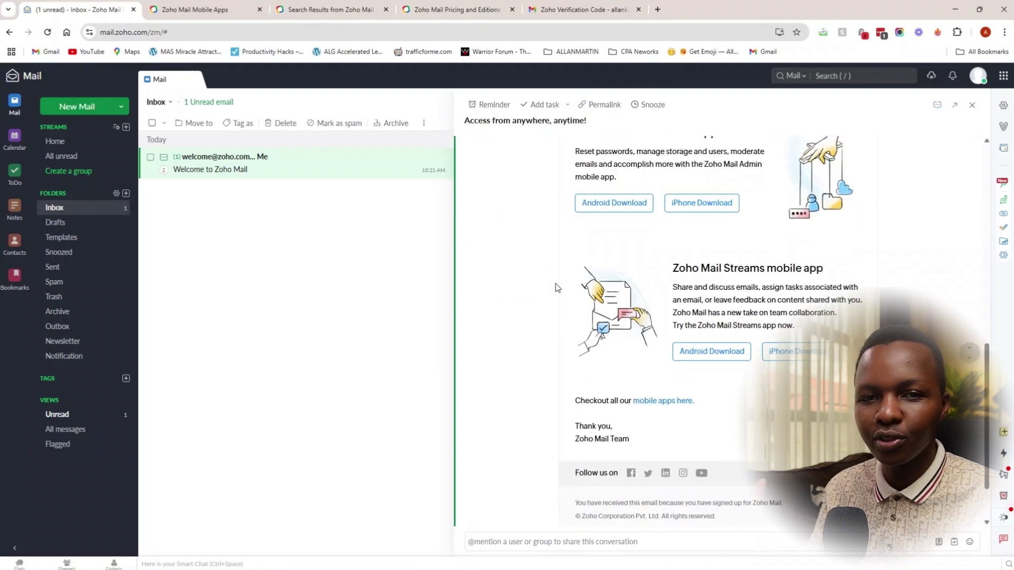
pyautogui.scroll(-3, 559, 301)
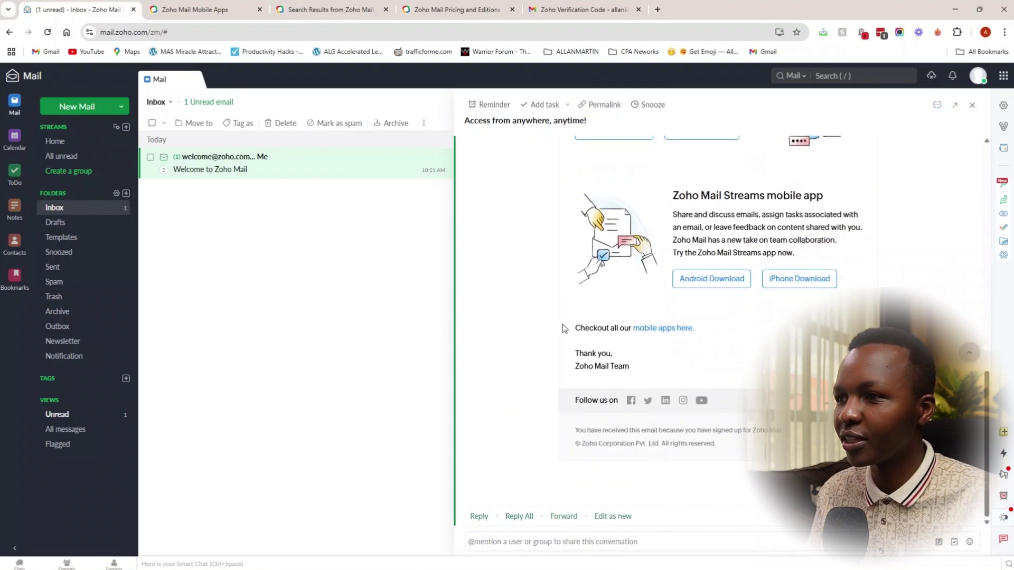
pyautogui.scroll(6, 560, 330)
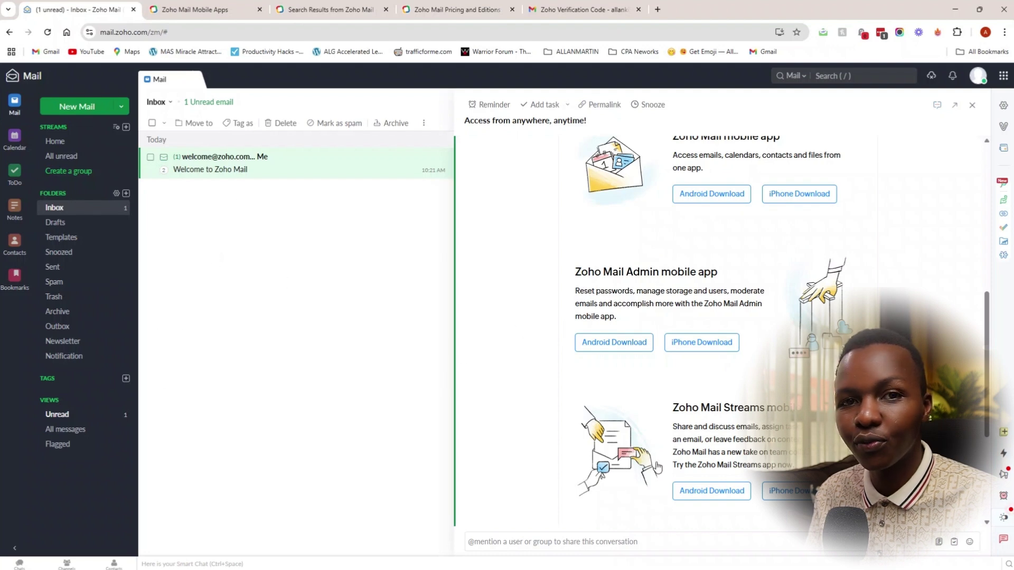
pyautogui.scroll(-3, 702, 486)
pyautogui.scroll(4, 706, 483)
pyautogui.scroll(5, 707, 483)
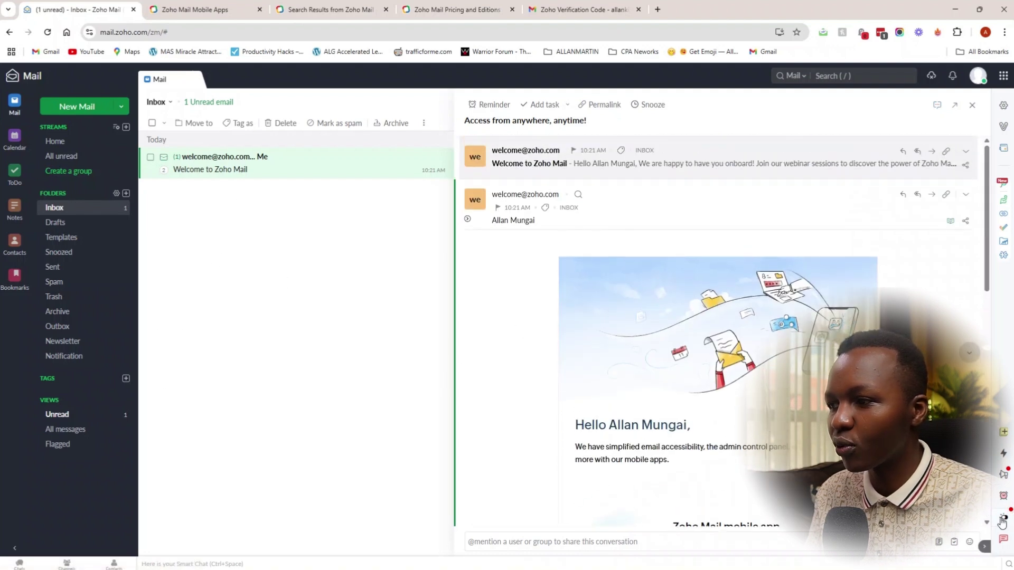
# Step: Try the dark theme and Product Updates panel, then open My Account in a new tab
pyautogui.click(1004, 519)
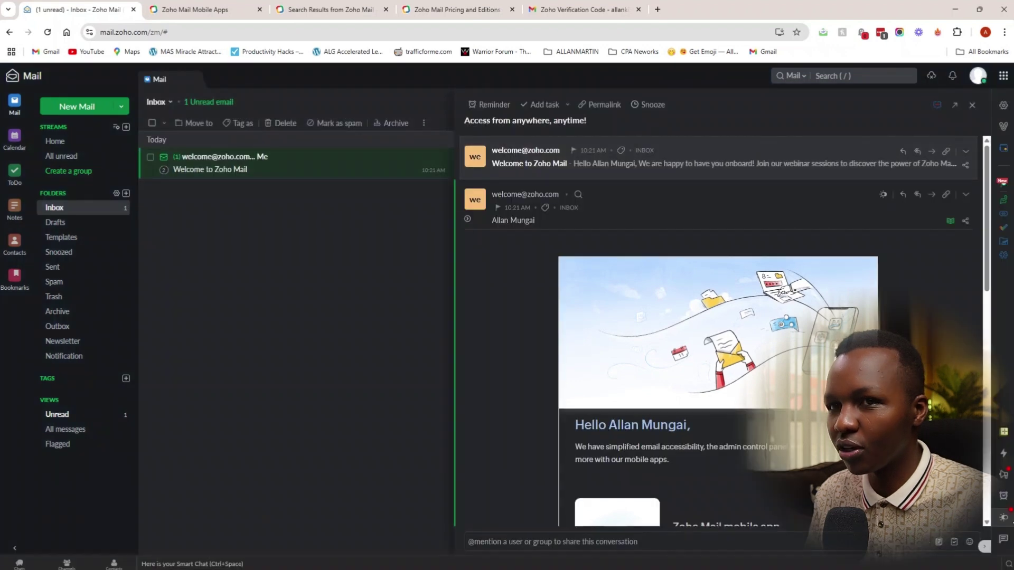
pyautogui.click(1004, 519)
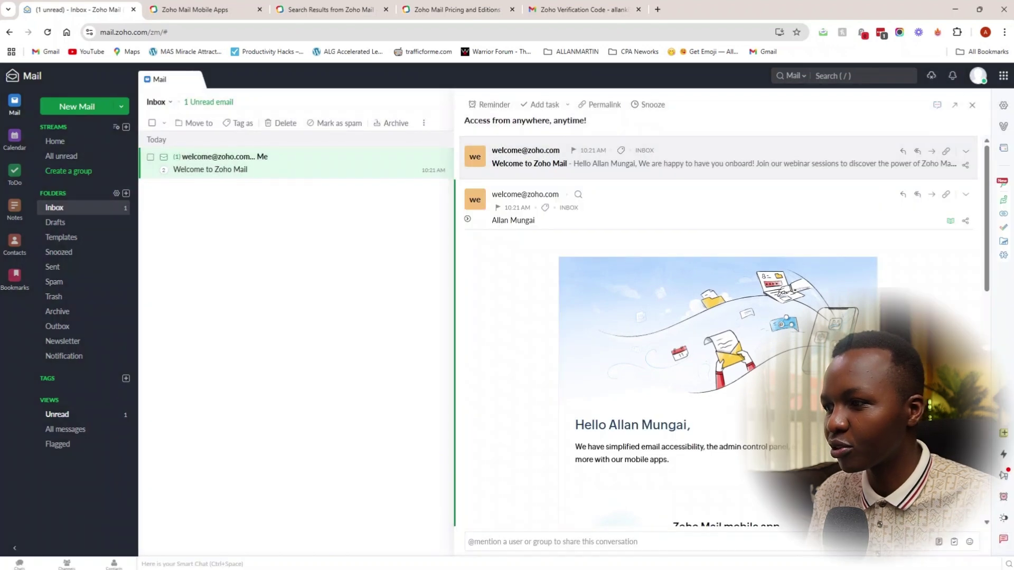
pyautogui.click(1003, 476)
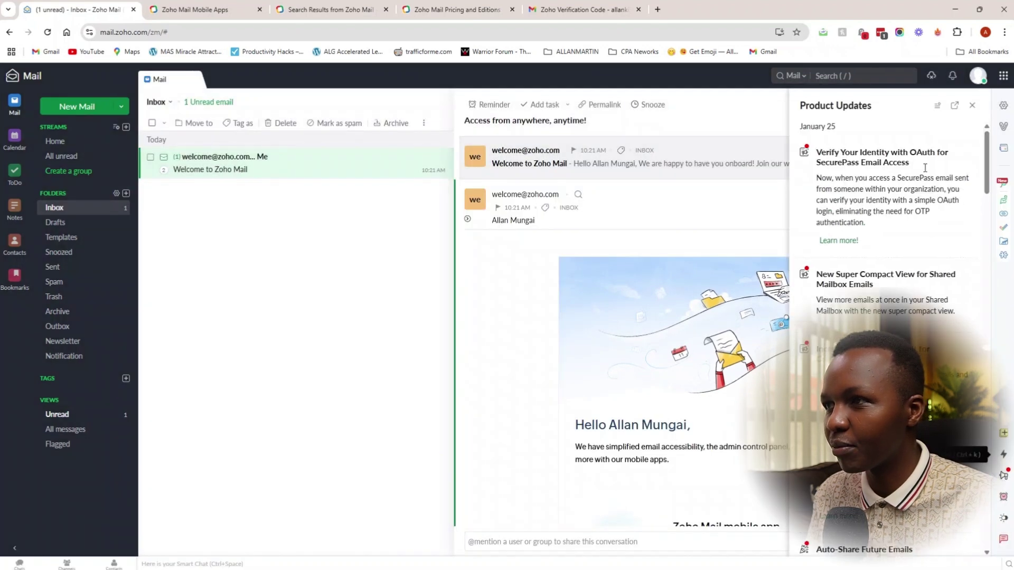
pyautogui.click(970, 105)
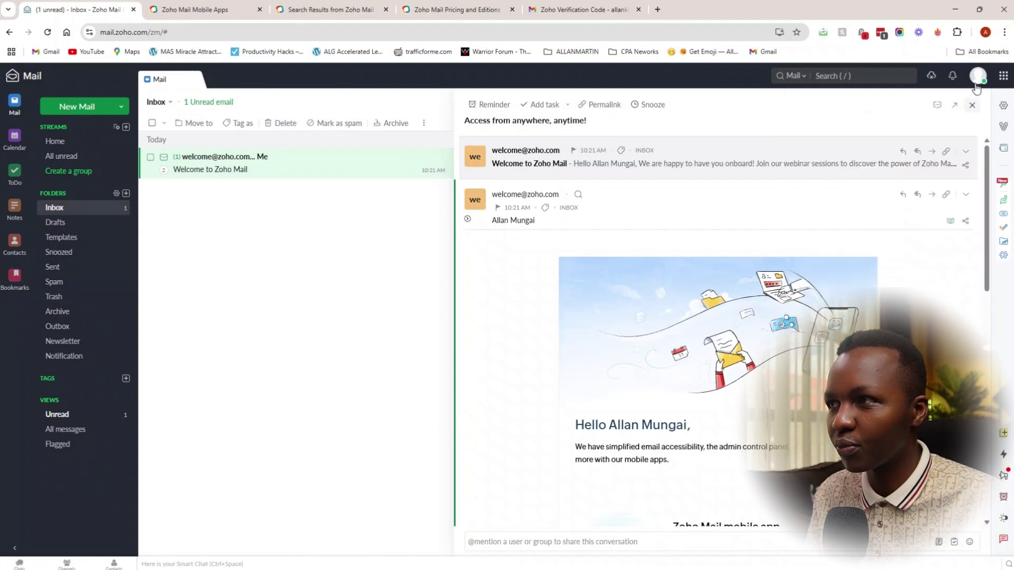
pyautogui.click(976, 79)
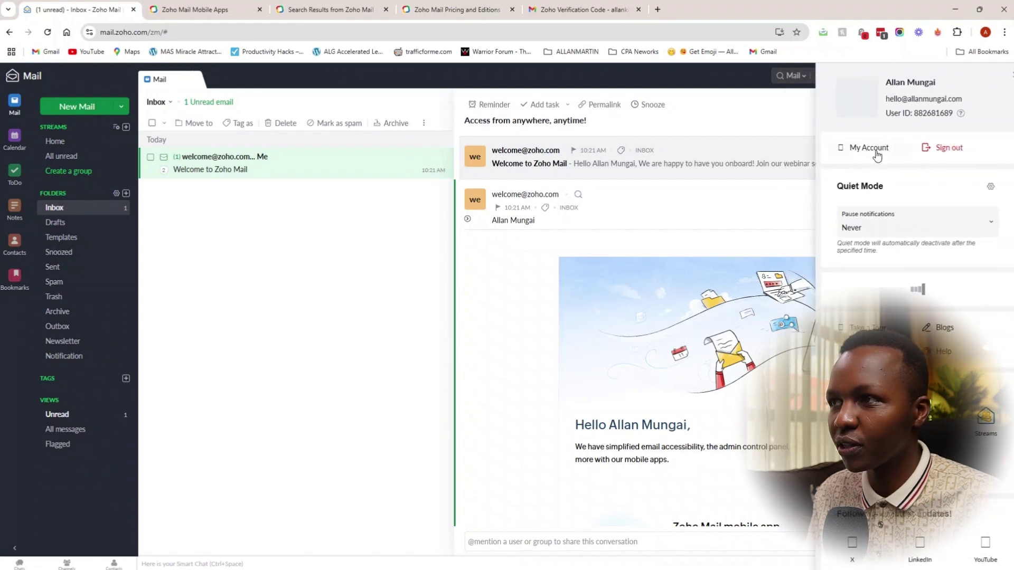
pyautogui.click(888, 174)
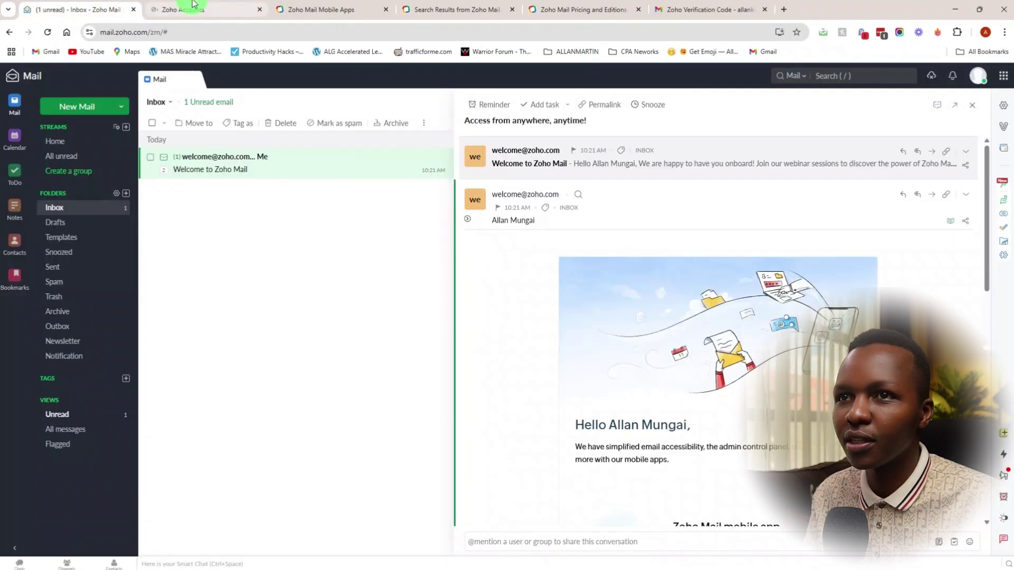
# Step: Set gender to Male, enter the user's first and last names separately, and save the profile
pyautogui.click(190, 10)
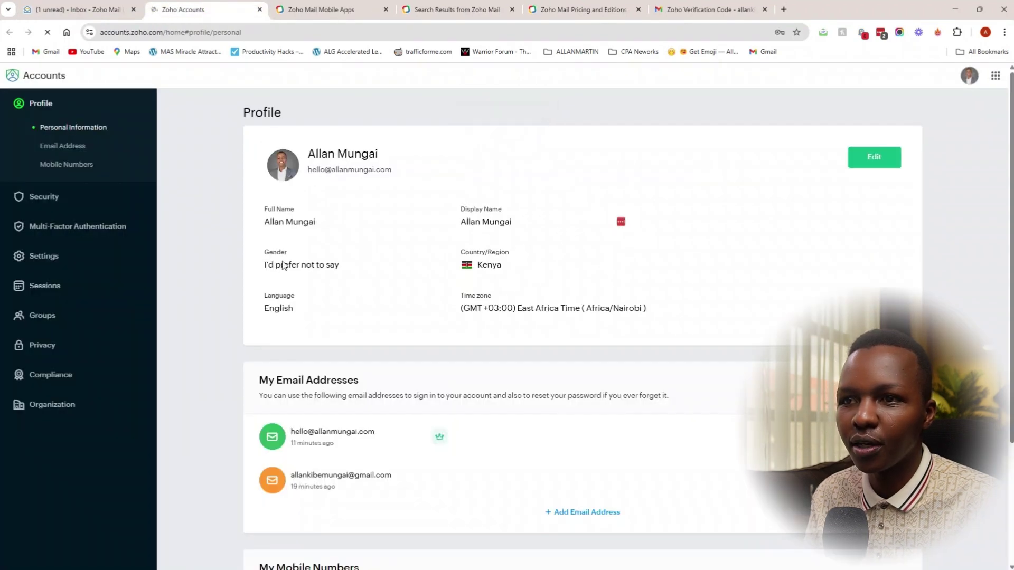
pyautogui.click(875, 158)
pyautogui.click(544, 269)
pyautogui.click(500, 294)
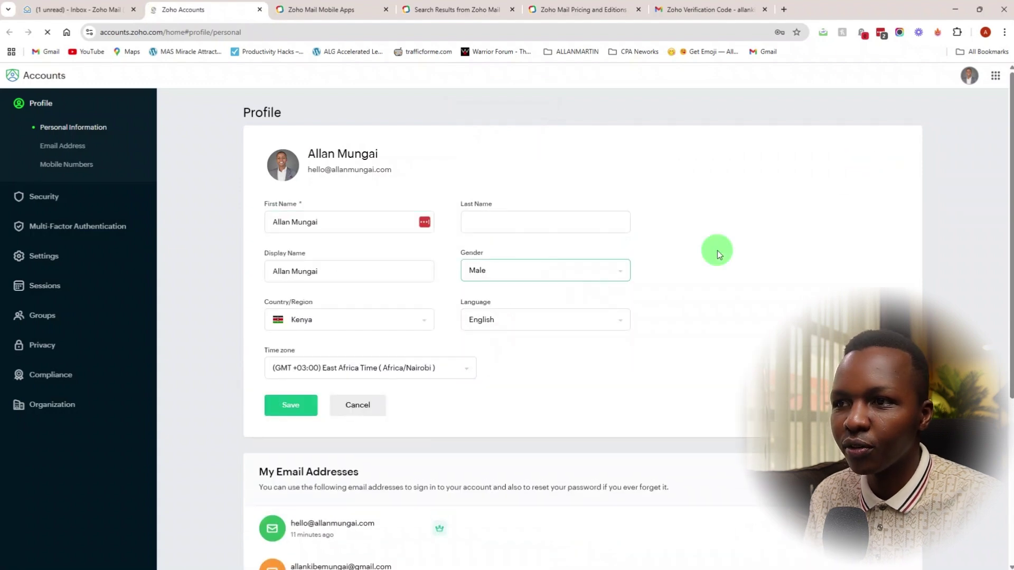
pyautogui.click(584, 222)
pyautogui.hotkey('shift', 'Tab')
pyautogui.write('Allan')
pyautogui.press('Tab')
pyautogui.write('Mungai')
pyautogui.press('Tab')
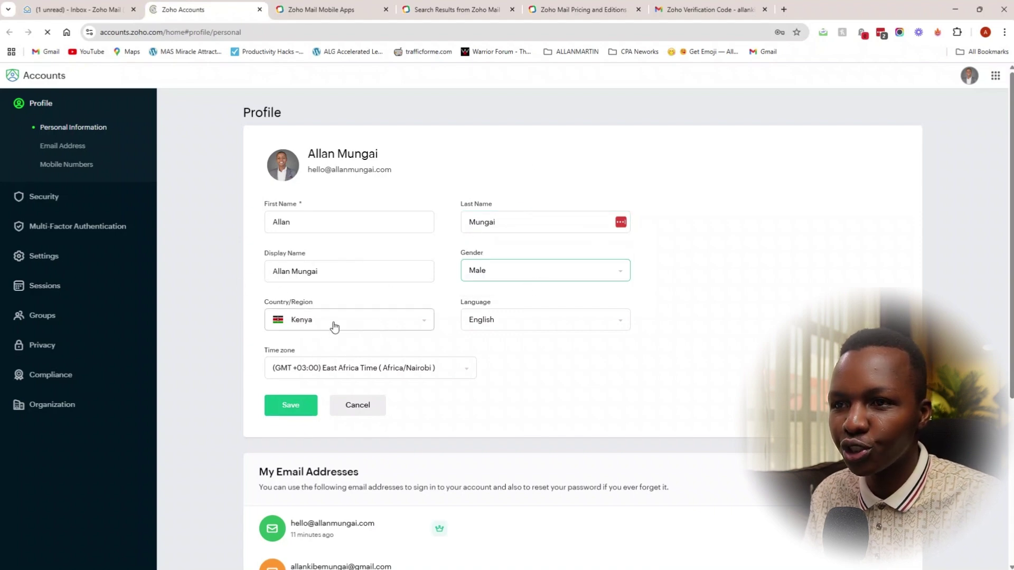
pyautogui.click(290, 407)
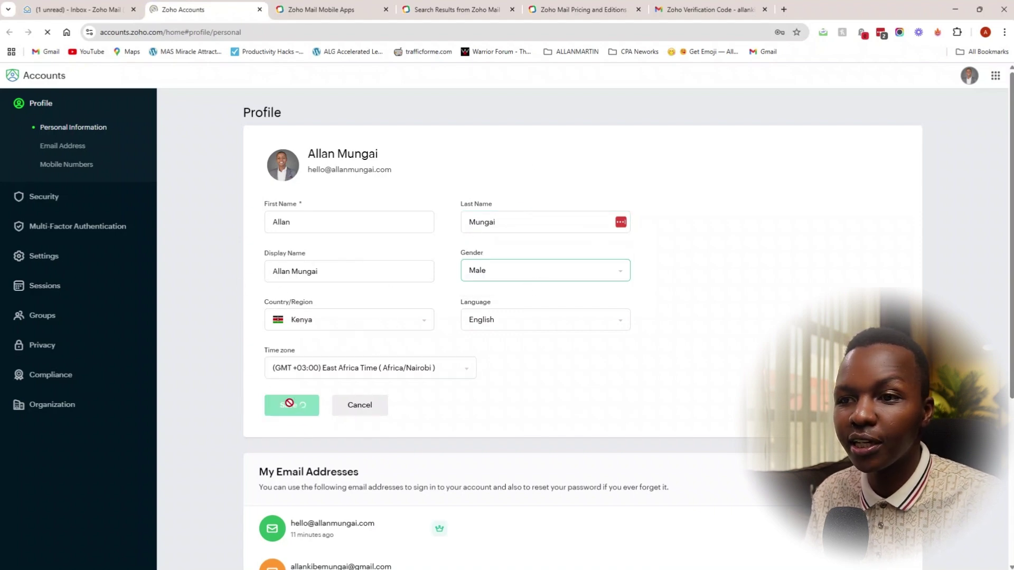
# Step: Review the saved profile and its custom-domain email address
pyautogui.scroll(-5, 283, 282)
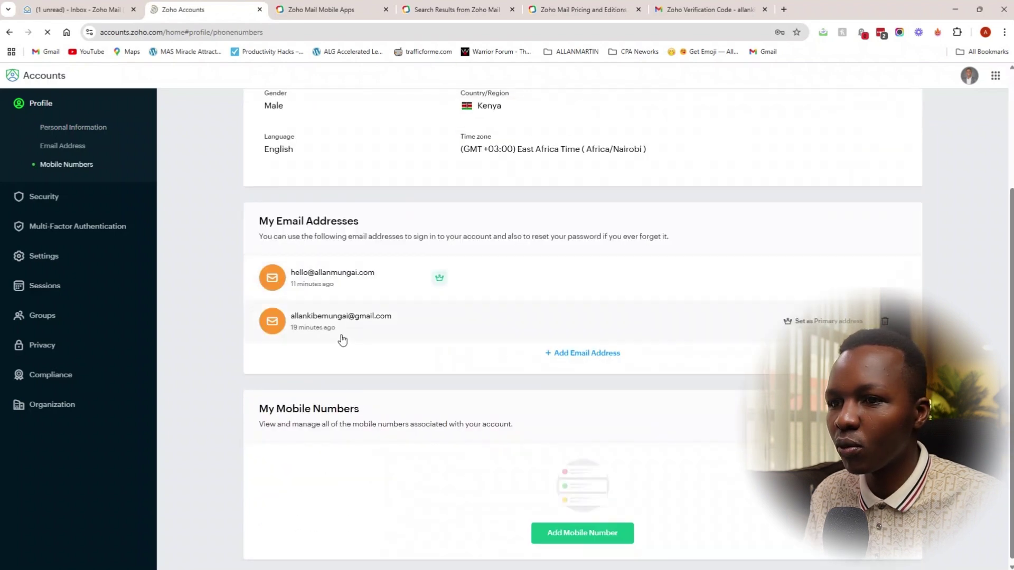
pyautogui.scroll(-1, 345, 325)
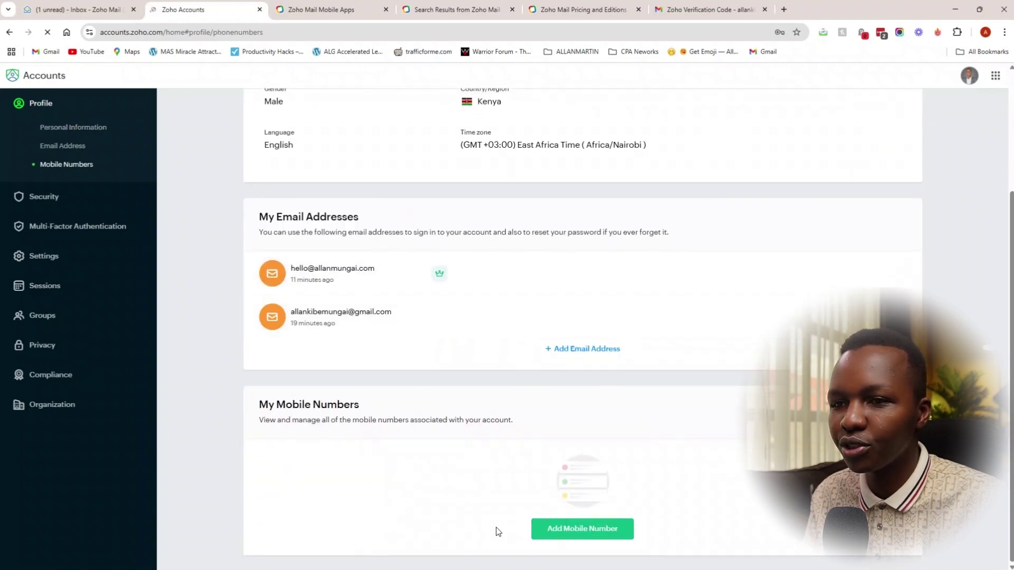
pyautogui.scroll(3, 455, 206)
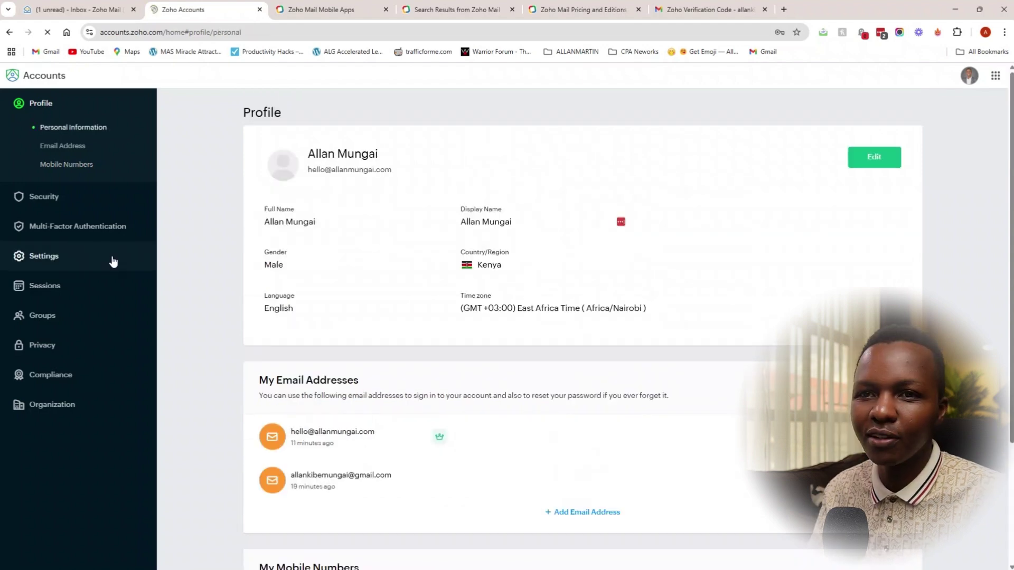
pyautogui.moveTo(392, 169); pyautogui.dragTo(310, 174)
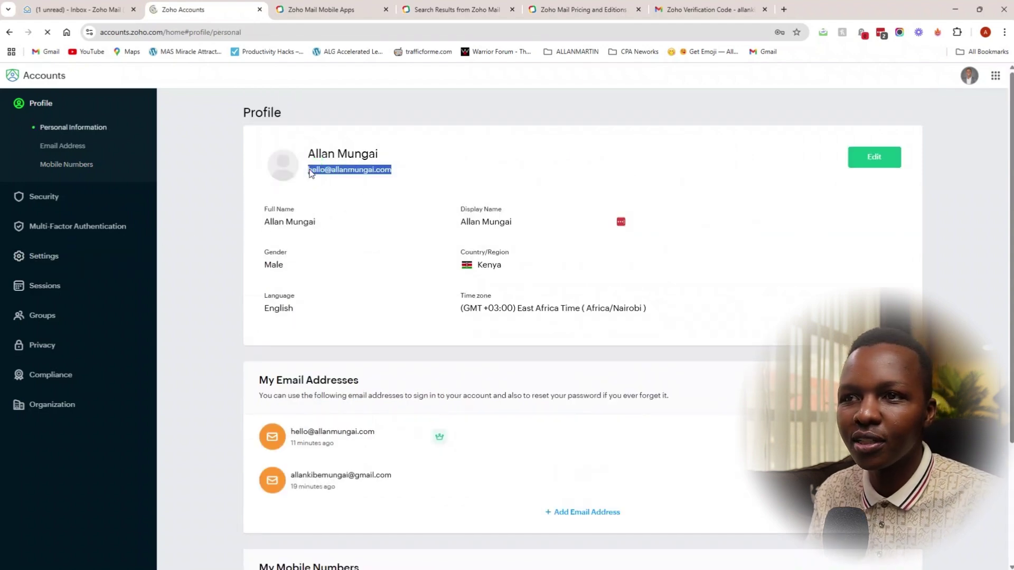
# Step: Send the Gmail address an email titled 'Test this out' with body 'Hi this is a test'
pyautogui.click(77, 10)
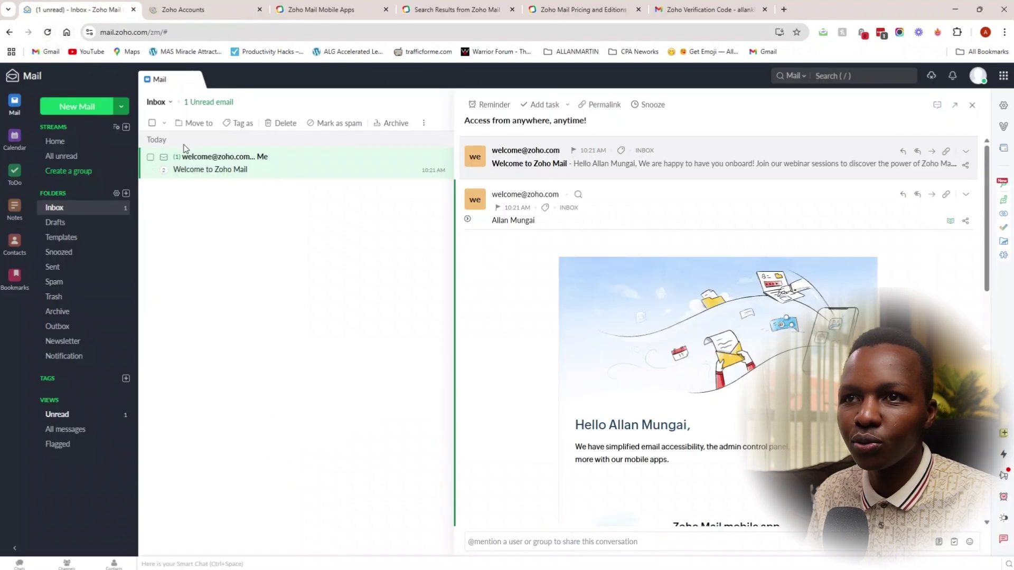
pyautogui.click(74, 107)
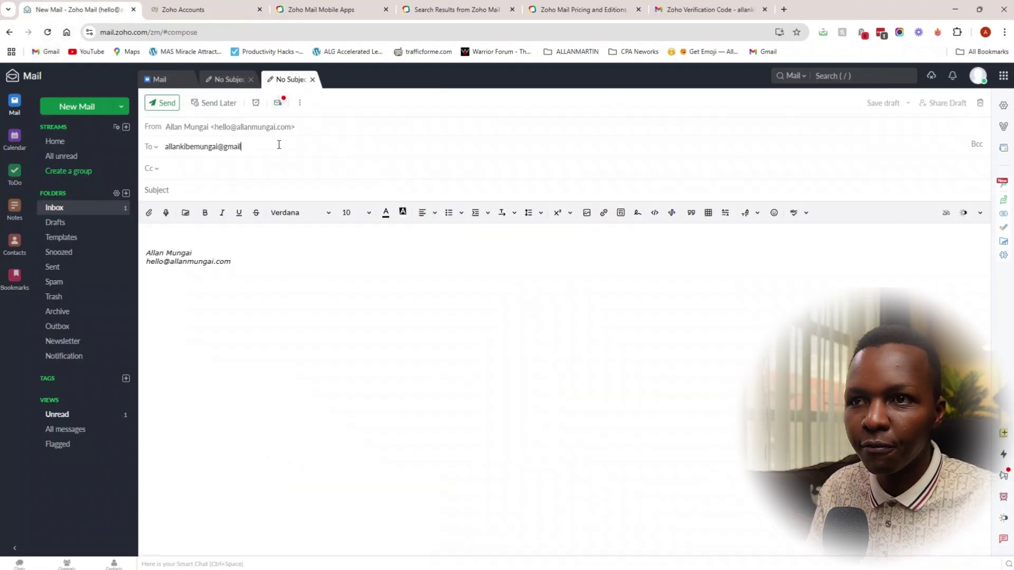
pyautogui.click(218, 193)
pyautogui.write('Test this out')
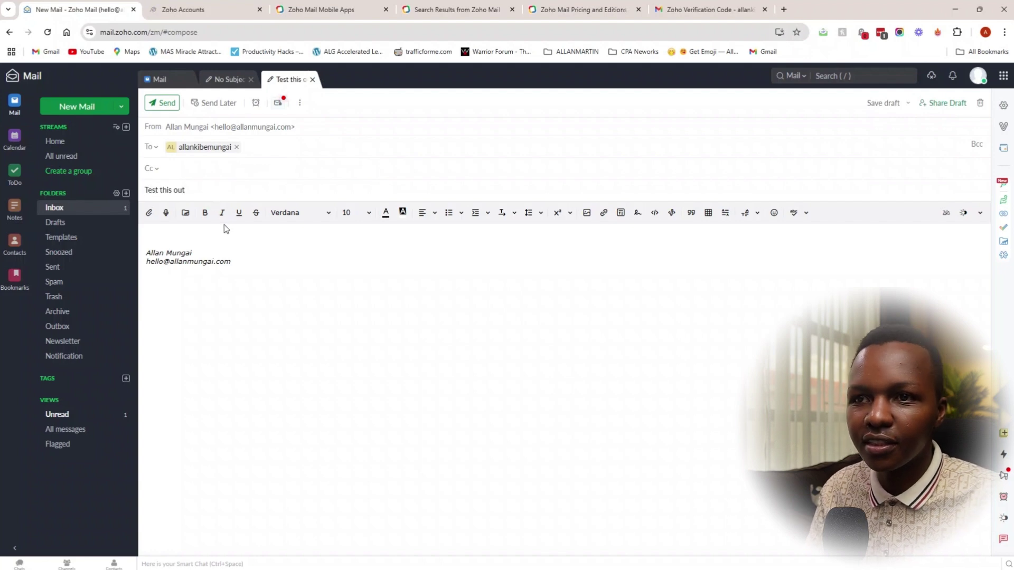
pyautogui.click(199, 243)
pyautogui.write('Hi this is a te')
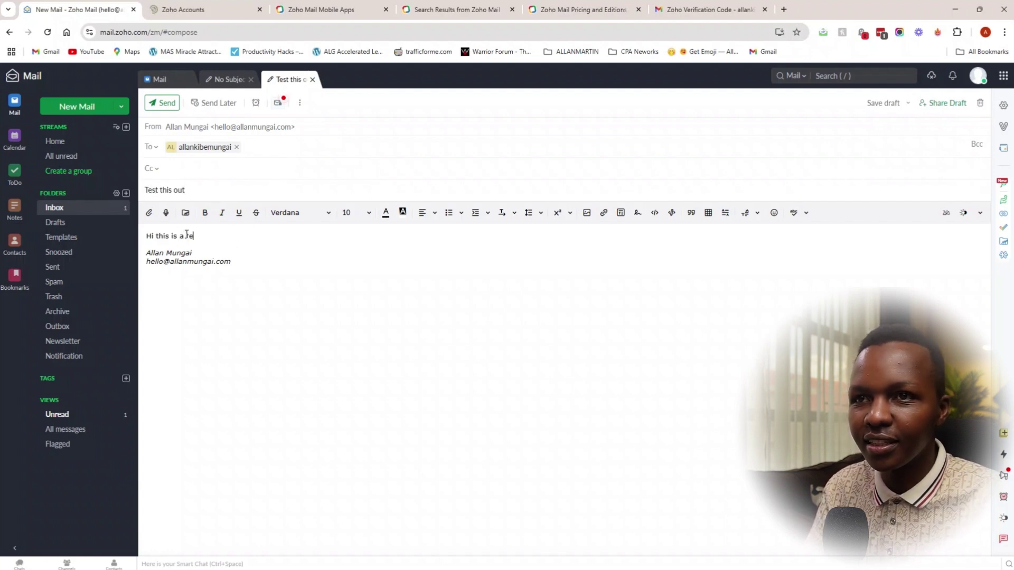
pyautogui.write('st')
pyautogui.click(162, 103)
pyautogui.hotkey('ctrl', '9')
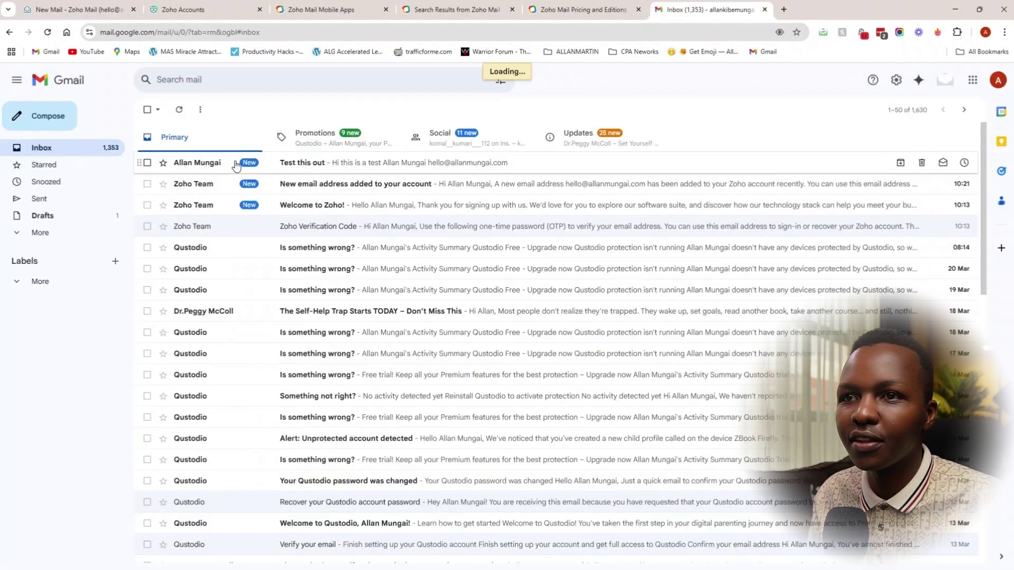
# Step: Open the 'Test this out' email in Gmail and inspect its sender, mailed-by and signed-by domains
pyautogui.click(310, 165)
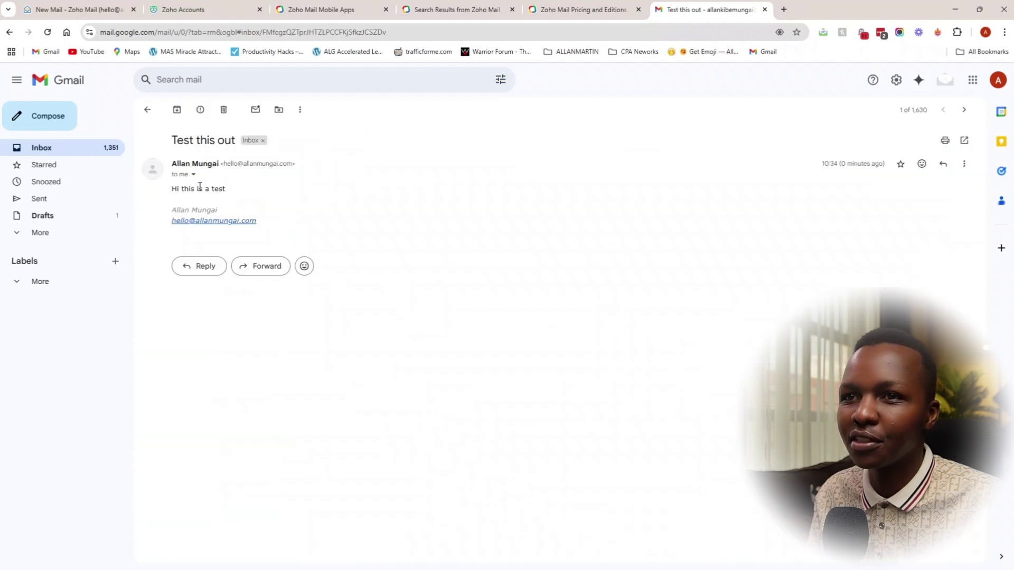
pyautogui.click(193, 175)
pyautogui.moveTo(298, 191); pyautogui.dragTo(380, 190)
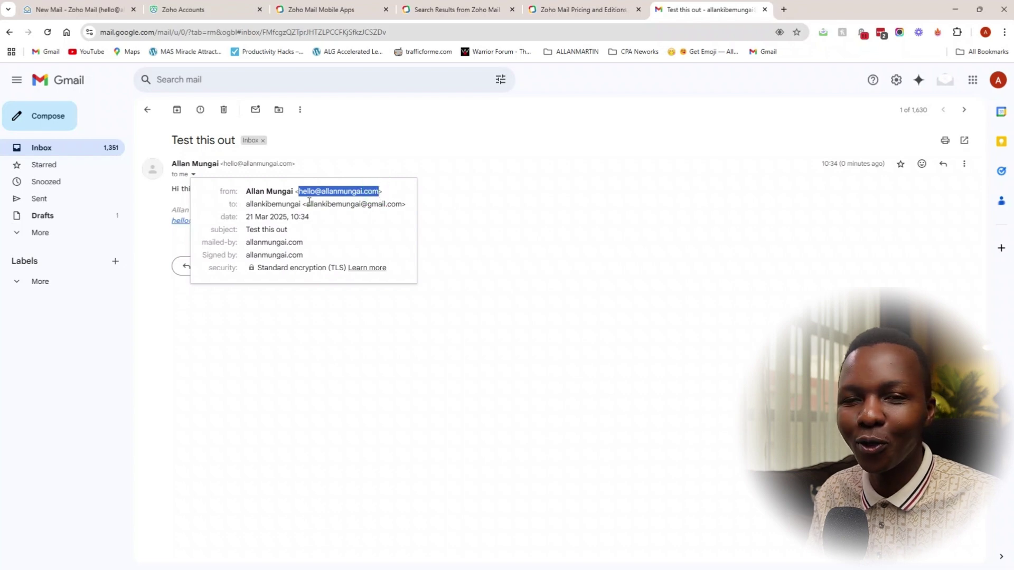
pyautogui.moveTo(305, 209)
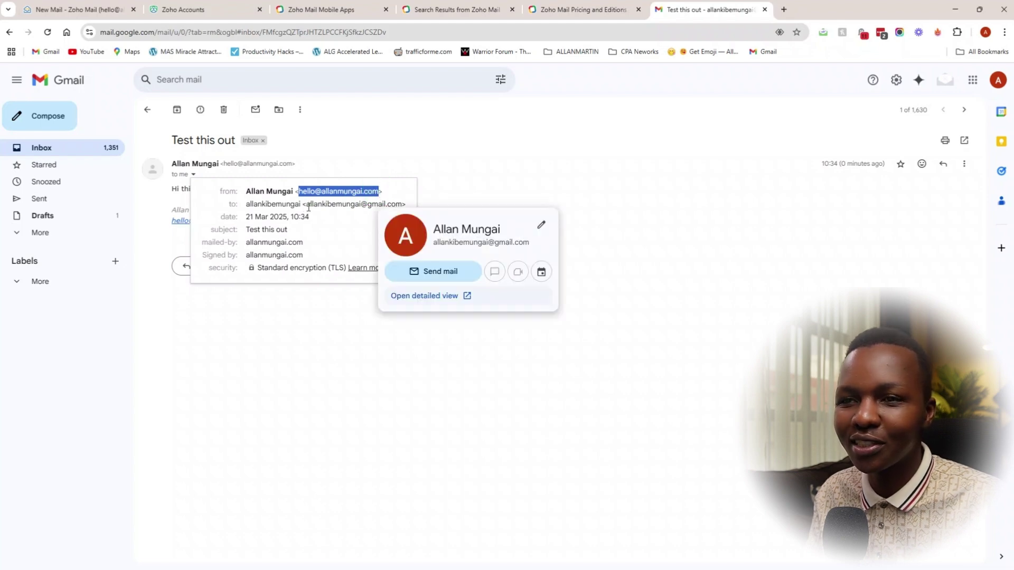
pyautogui.moveTo(305, 243); pyautogui.dragTo(310, 262)
pyautogui.click(331, 250)
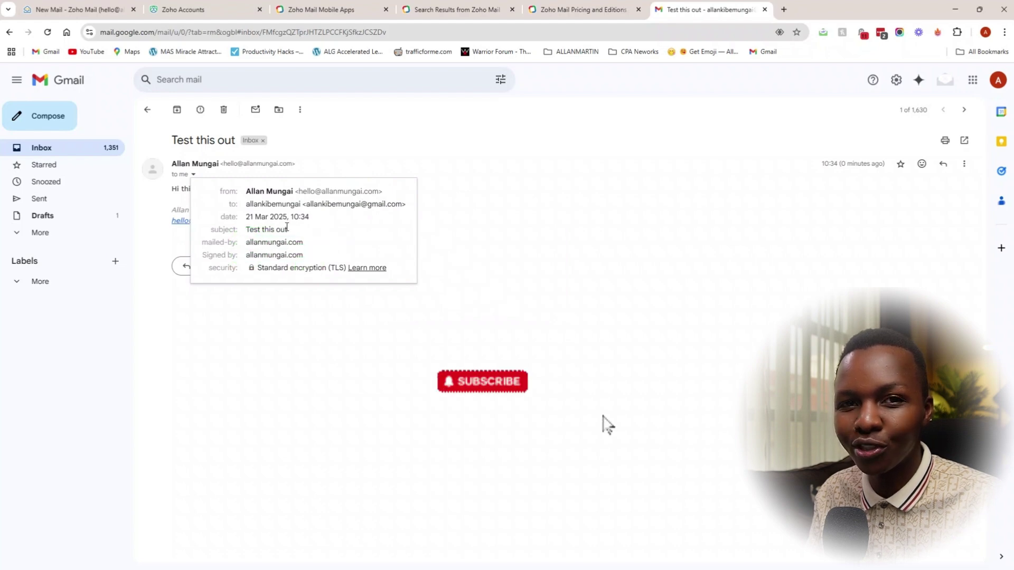